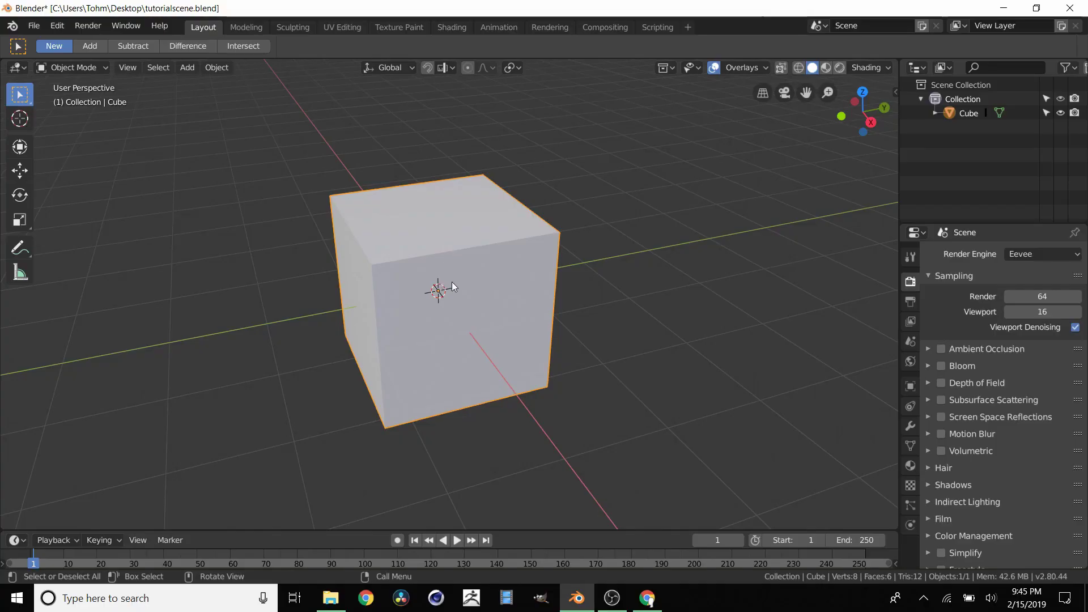
middle_drag(453, 286, 312, 266)
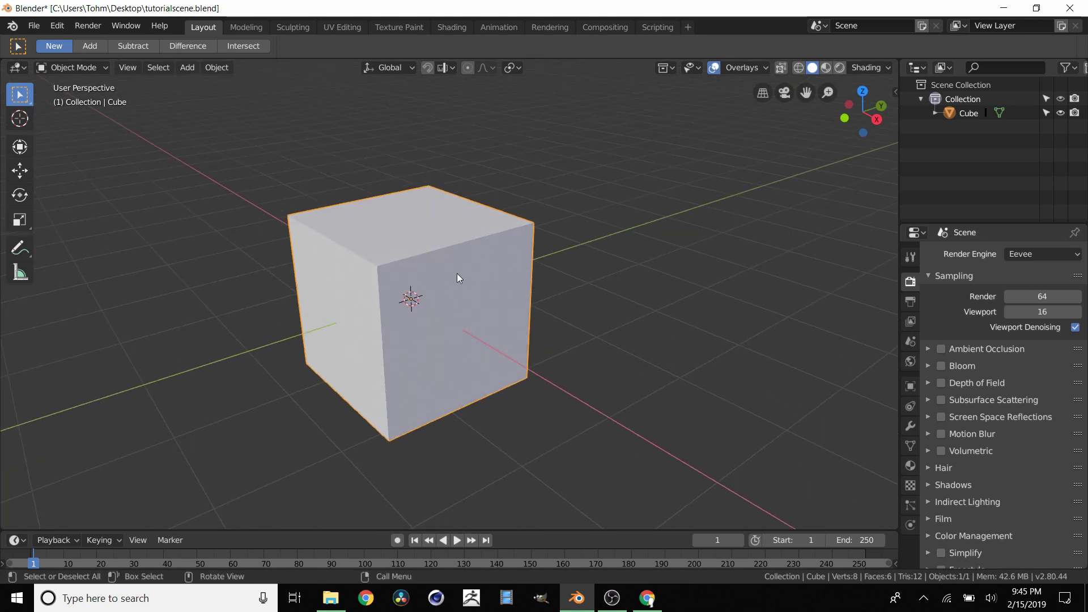
middle_drag(458, 278, 365, 170)
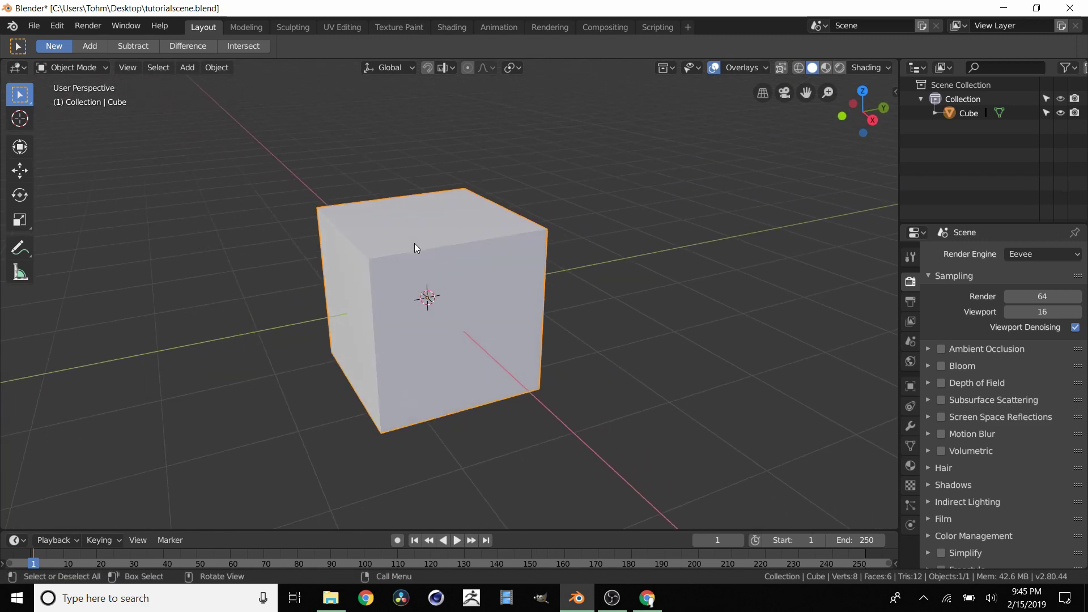
Switch to Chrome and download the 2K PNG version of the Floor Brick Diagonal texture from cgmatter.com
click(648, 598)
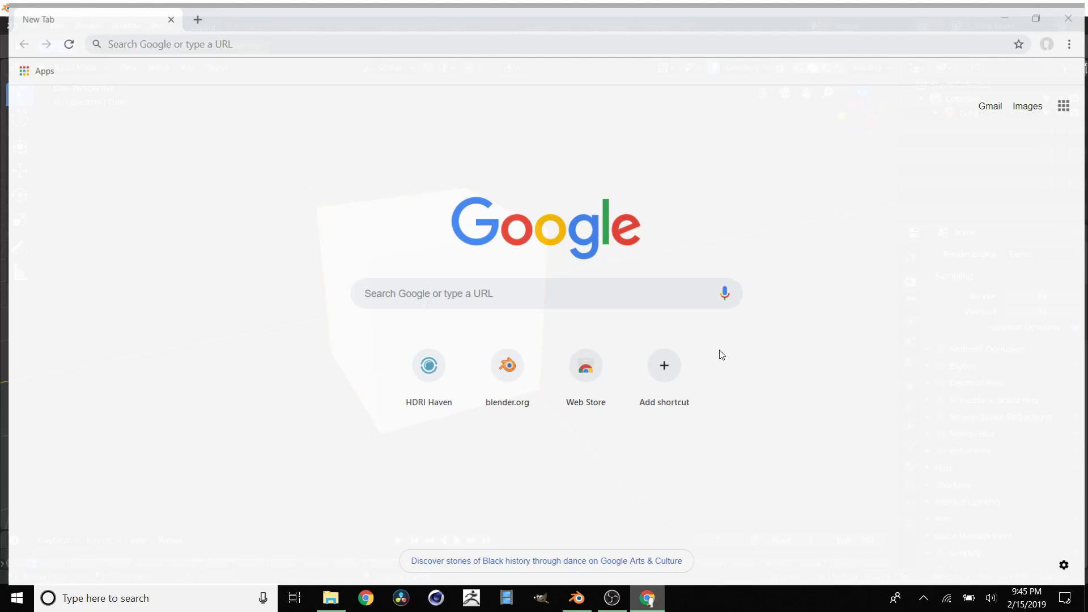
text(cgmatter.com/floor-brick-diagonal)
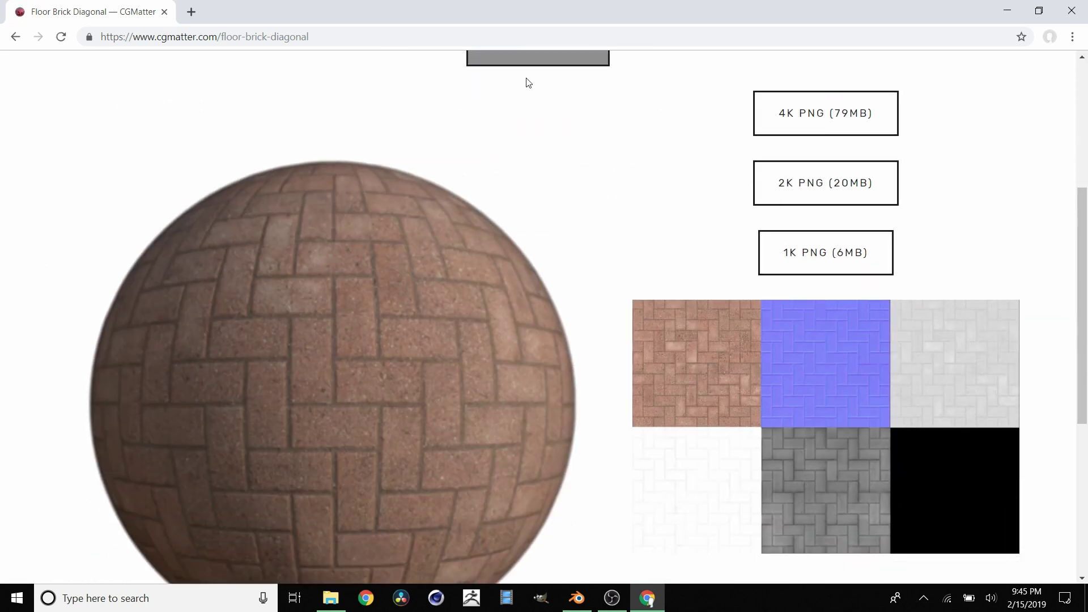
click(815, 188)
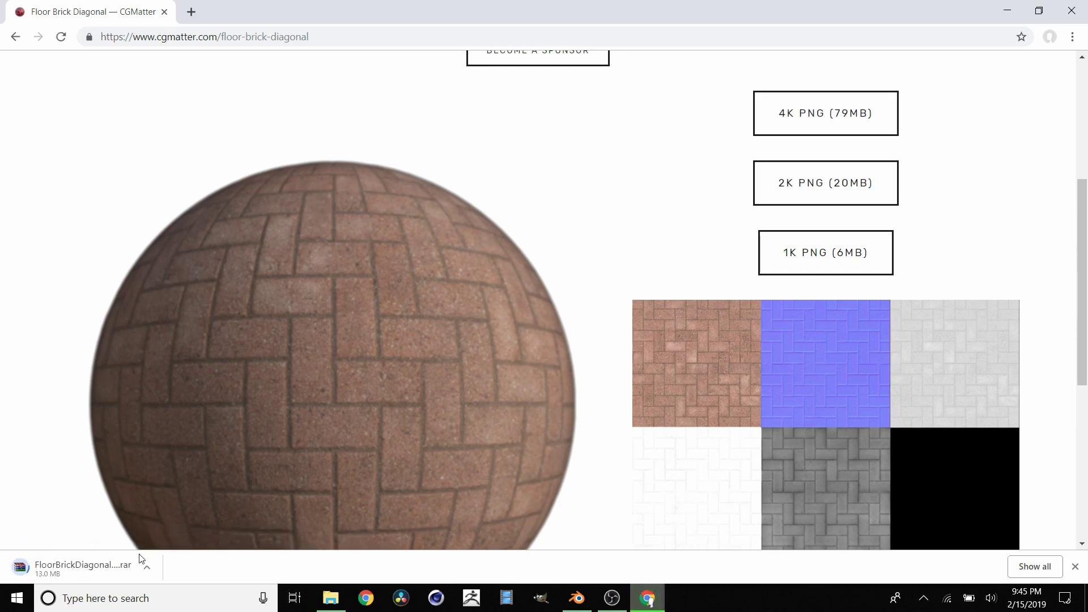
Switch to File Explorer and look over the AO, BaseColor, Height, Metallic, Normal and Roughness maps in FloorBrickDiagonal's 2k folder
click(331, 598)
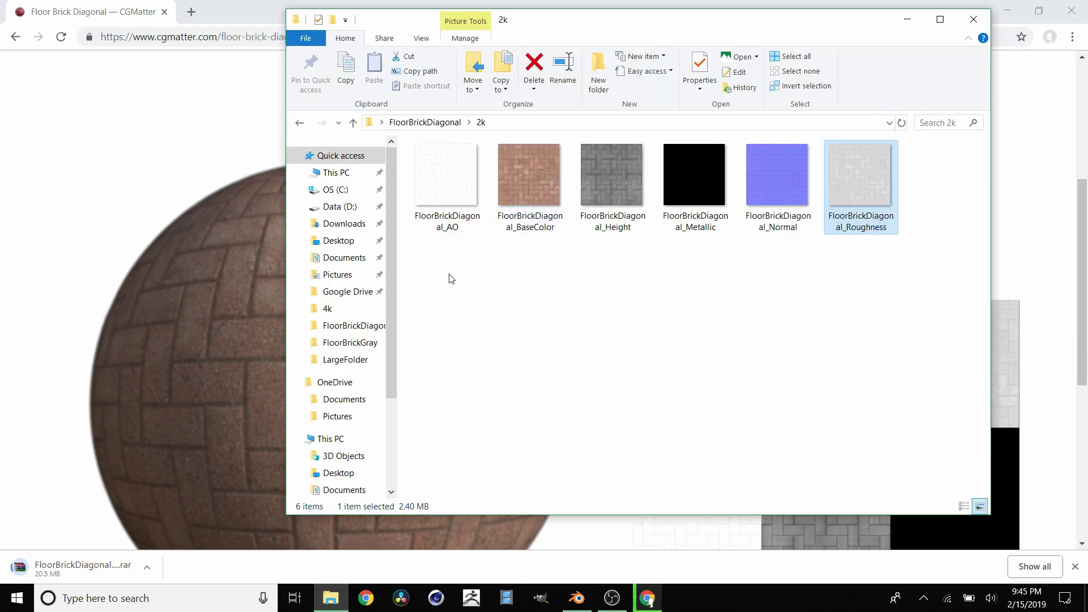
drag(447, 281, 907, 214)
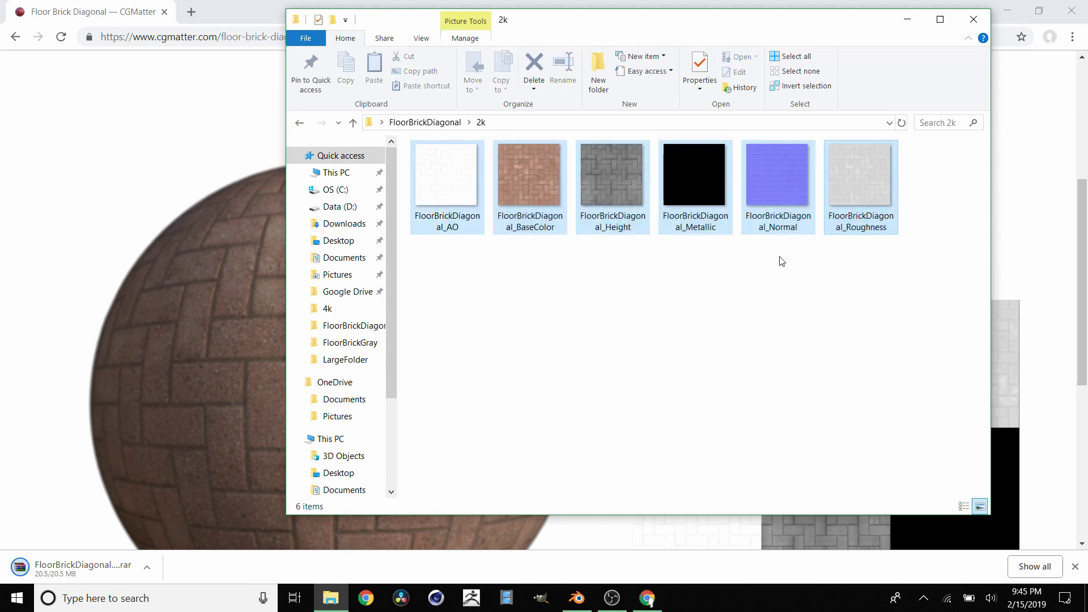
click(469, 189)
click(543, 197)
click(623, 187)
click(714, 188)
click(791, 187)
click(888, 182)
drag(908, 275, 388, 183)
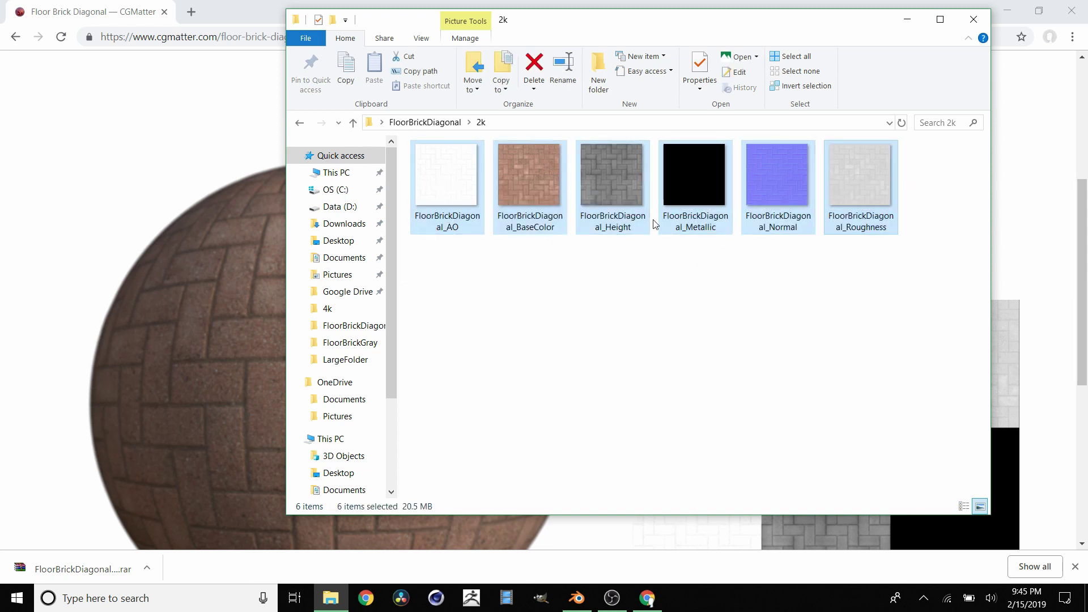
click(665, 279)
click(234, 4)
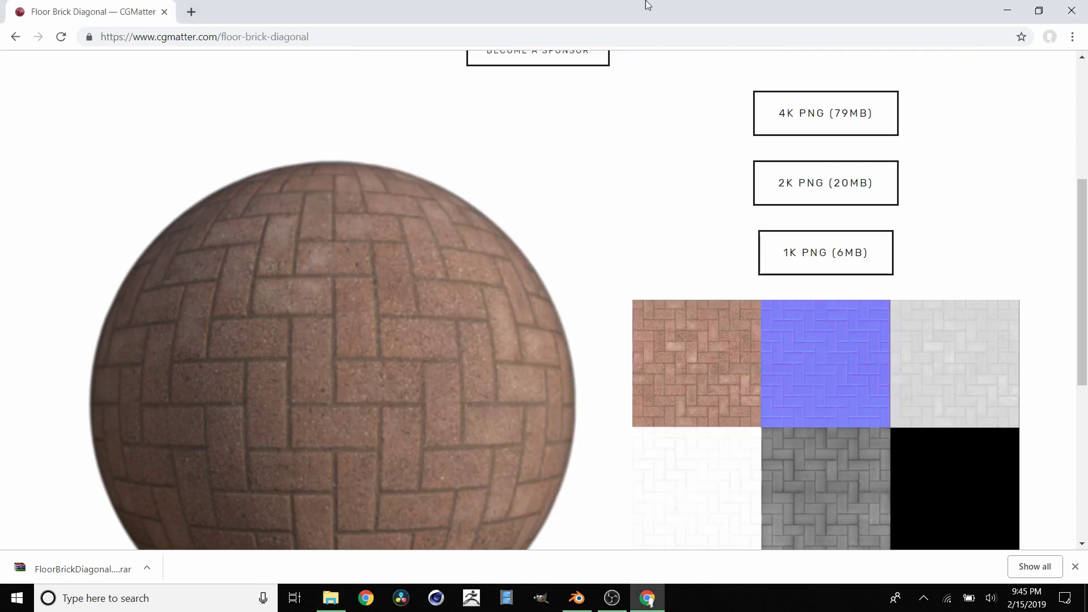
Close the browser window and return to the cube scene in Blender
click(1076, 7)
click(194, 32)
middle_drag(428, 263, 444, 274)
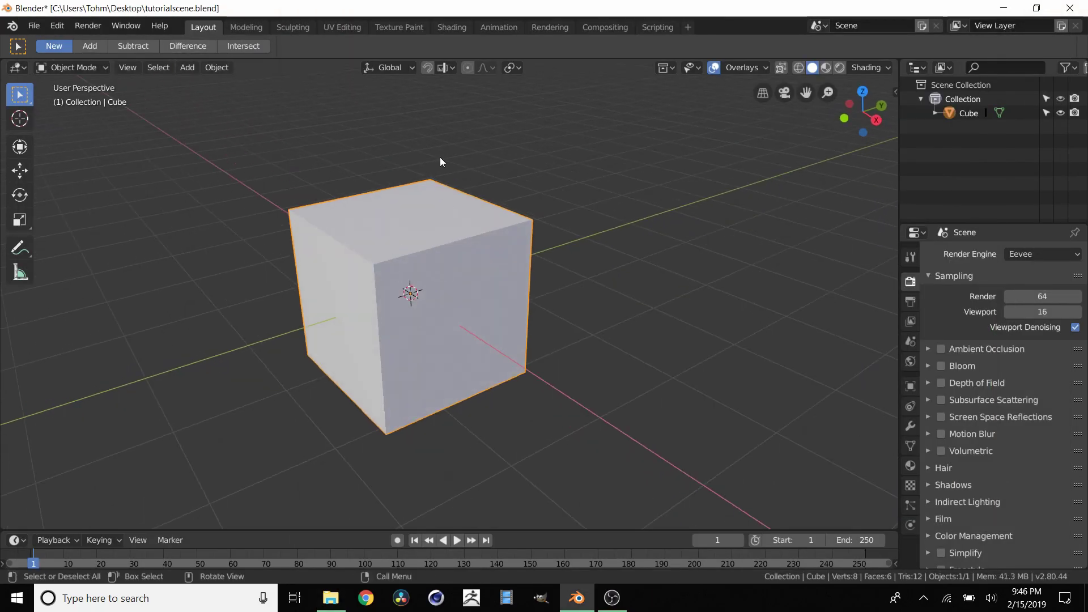
Open the Shading workspace and switch the shader editor to the World nodes
click(452, 27)
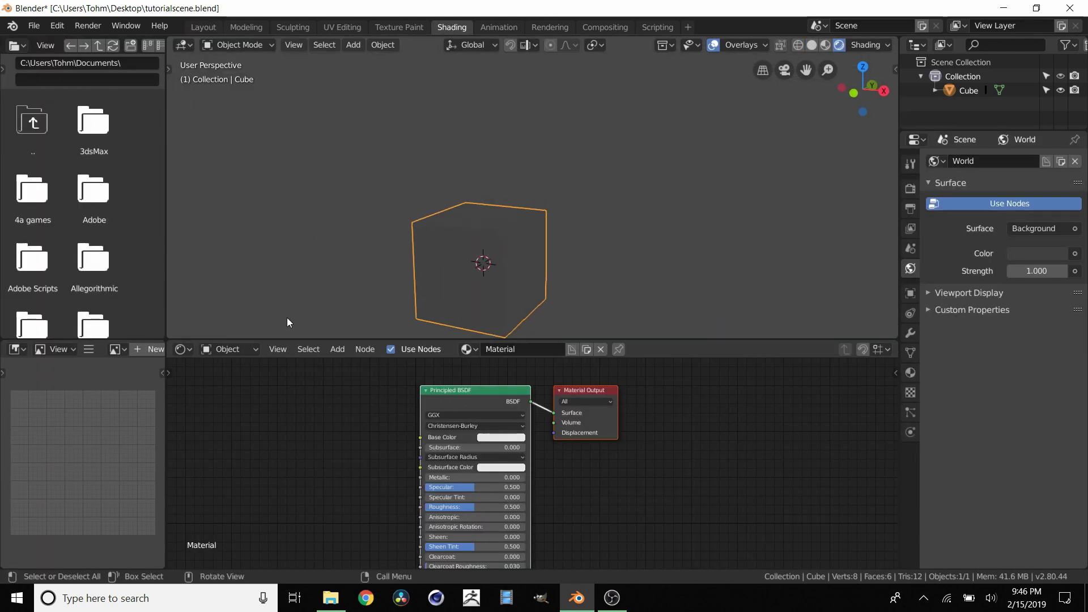
click(240, 351)
click(224, 318)
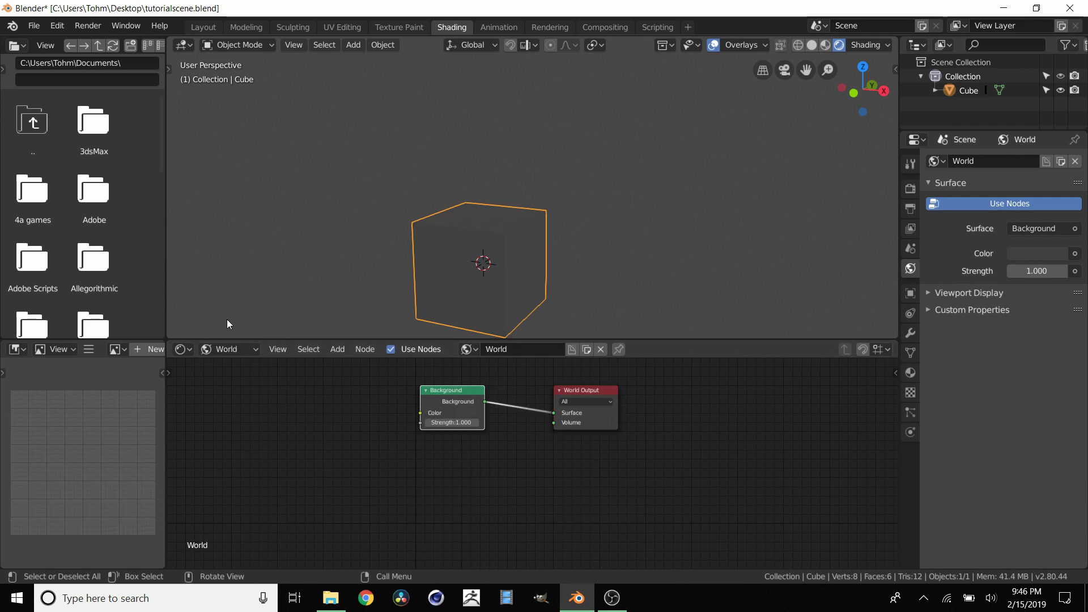
key(Home)
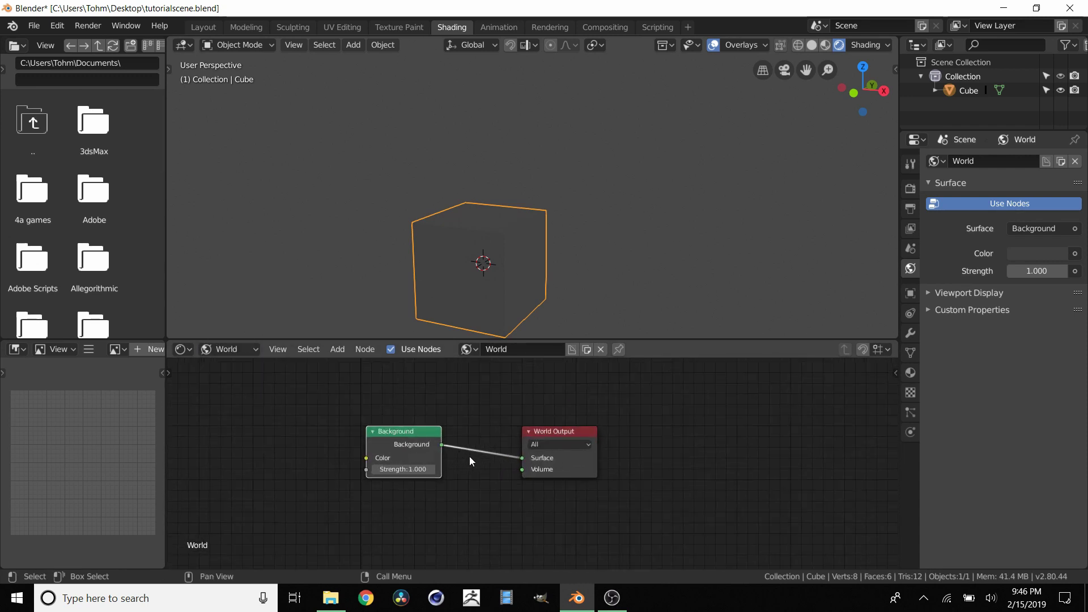
Delete the world's Background node and add an Environment Texture node in its place
middle_drag(404, 392, 418, 387)
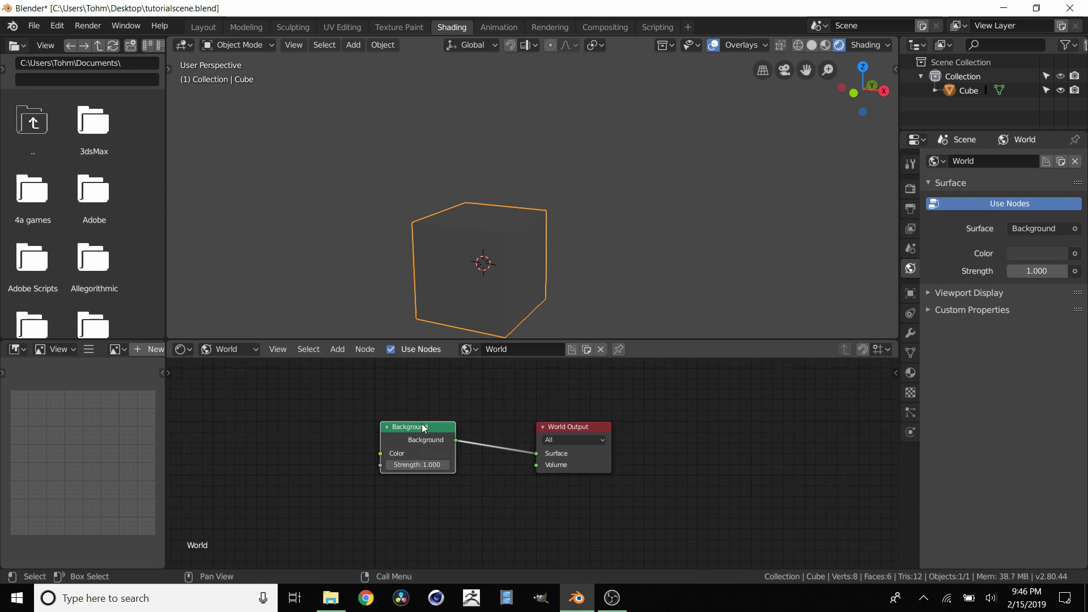
key(x)
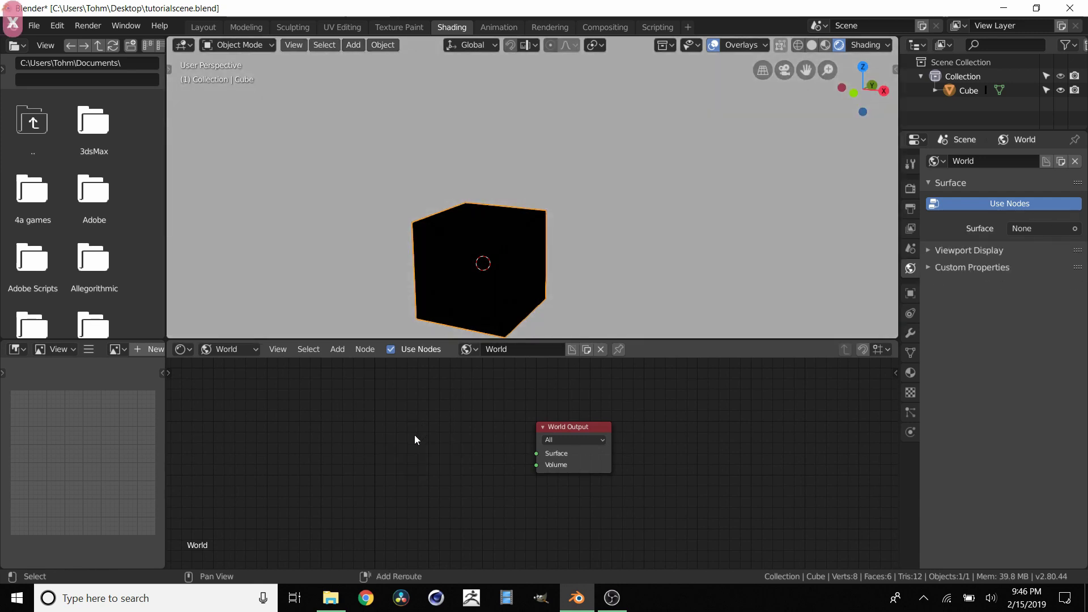
key(shift+a)
mouse_move(414, 434)
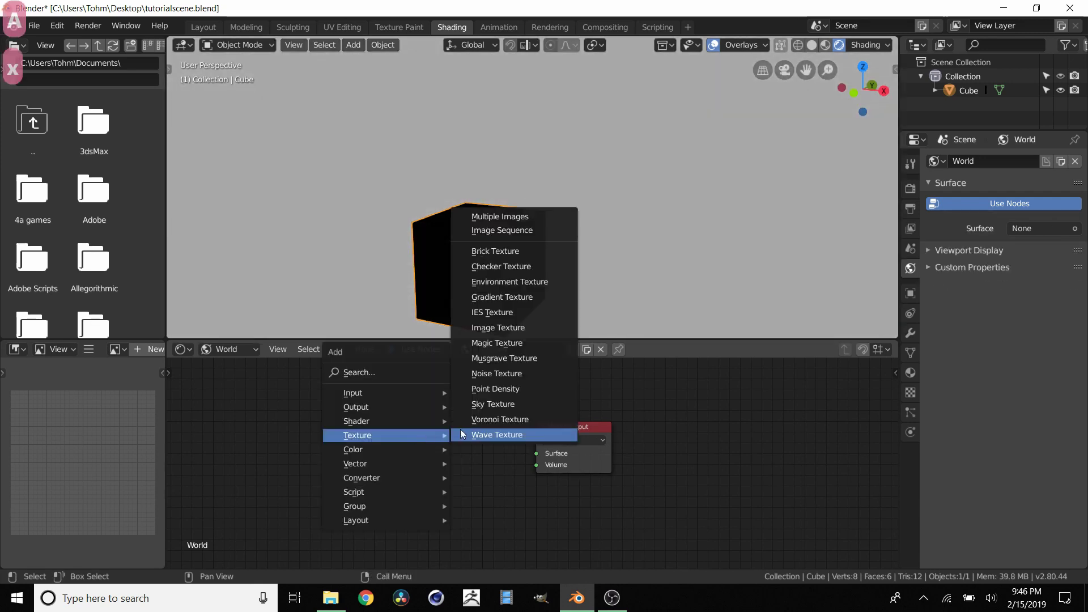
click(508, 282)
click(379, 425)
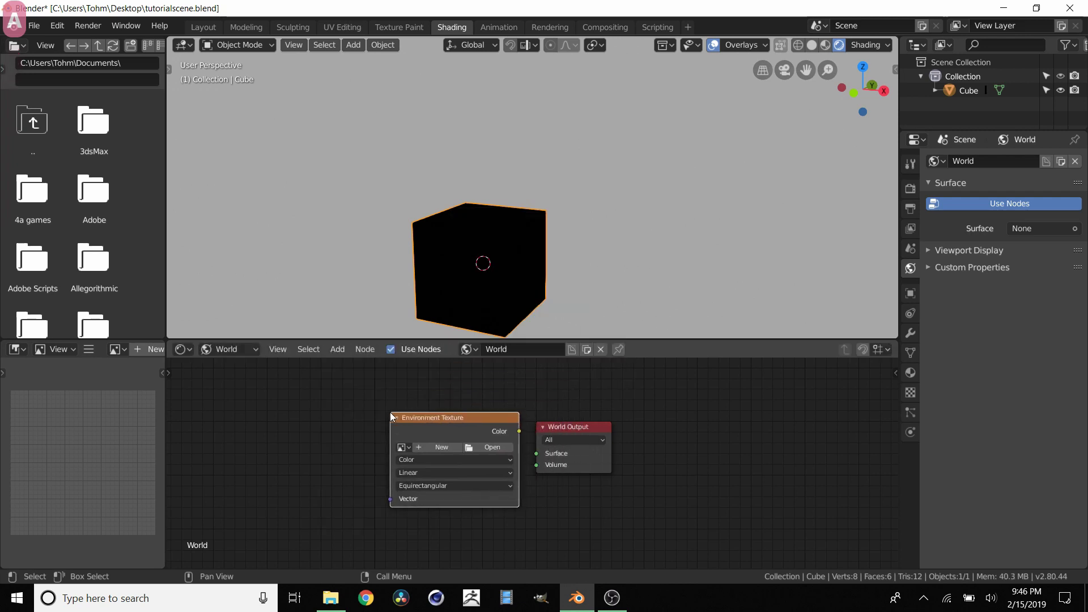
Connect the Environment Texture's Color to the World Output's Surface and load cayley_interior_2k.hdr into it
drag(521, 434, 547, 458)
click(492, 448)
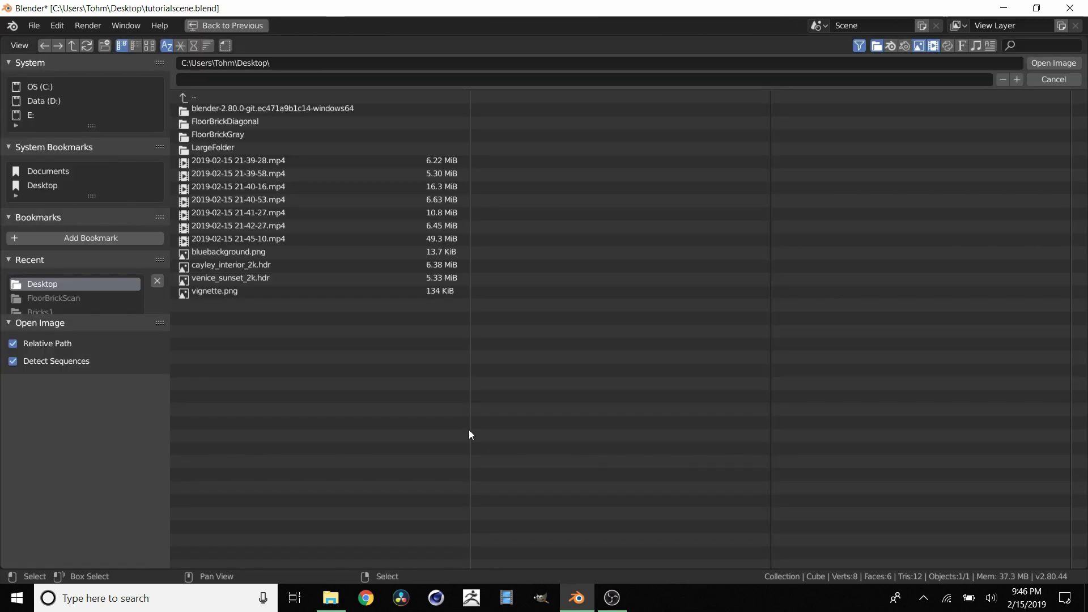
click(242, 265)
double_click(243, 264)
middle_drag(393, 223, 522, 240)
scroll(486, 254, up, 5)
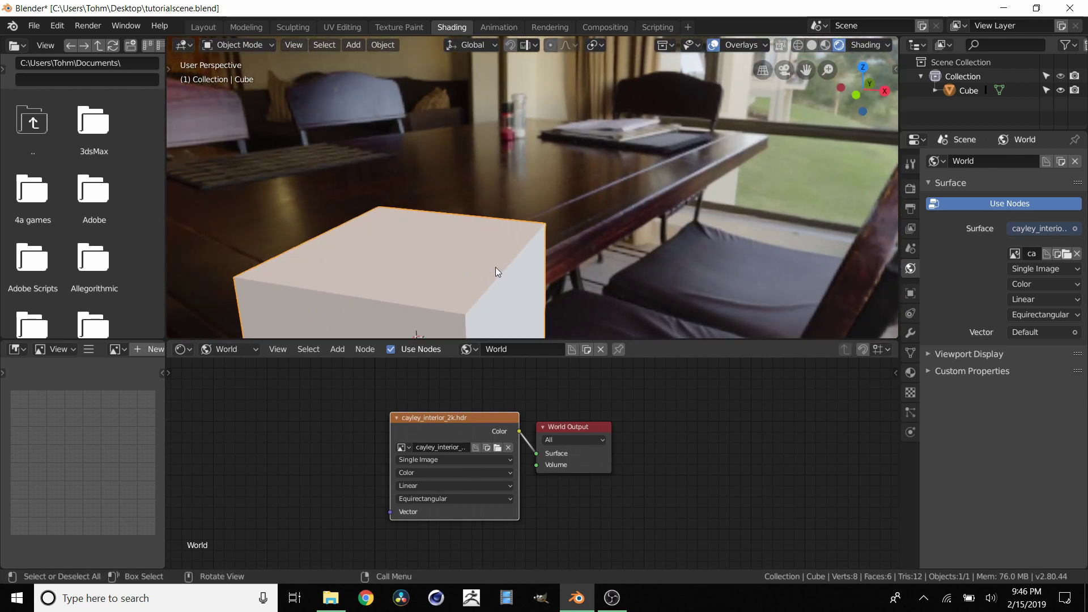
scroll(457, 236, down, 4)
middle_drag(494, 233, 454, 240)
Switch the shader editor back to Object and replace the cube's material with a new one
click(250, 349)
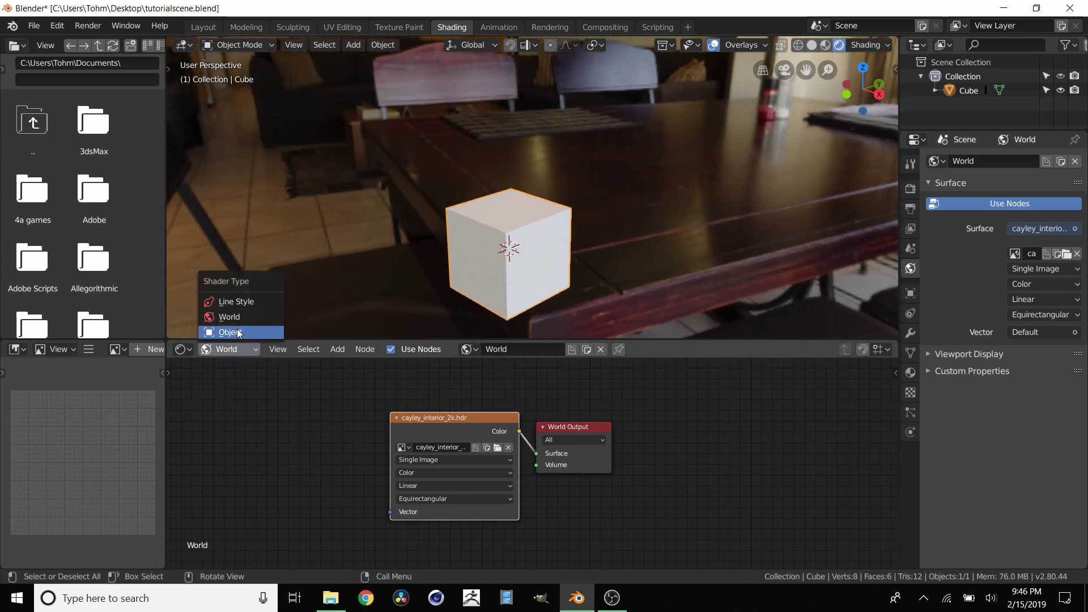
click(226, 332)
middle_drag(375, 416, 372, 348)
scroll(438, 504, down, 6)
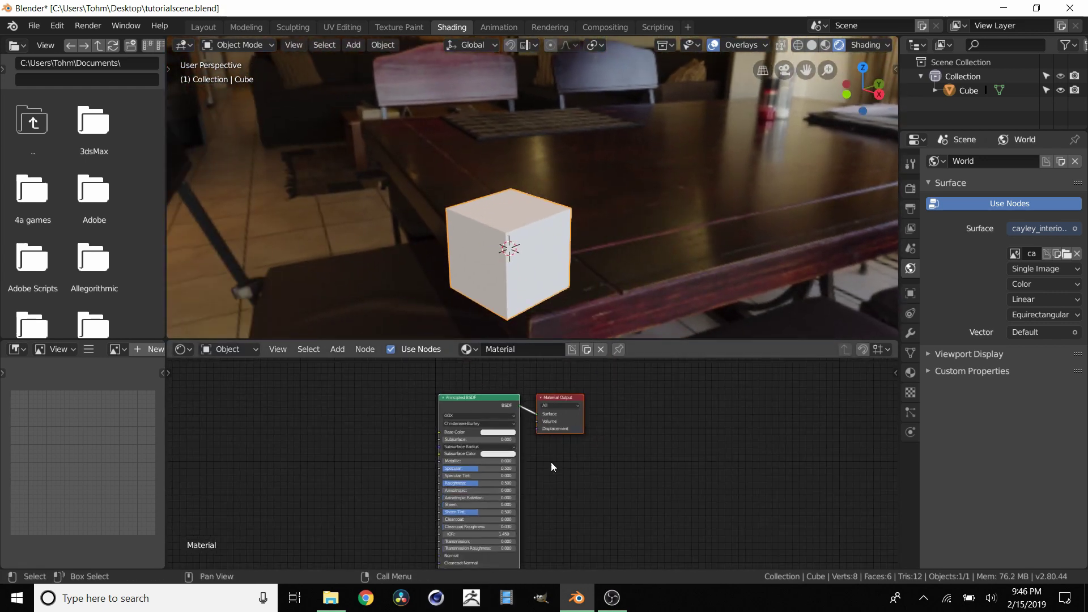
middle_drag(555, 483, 551, 469)
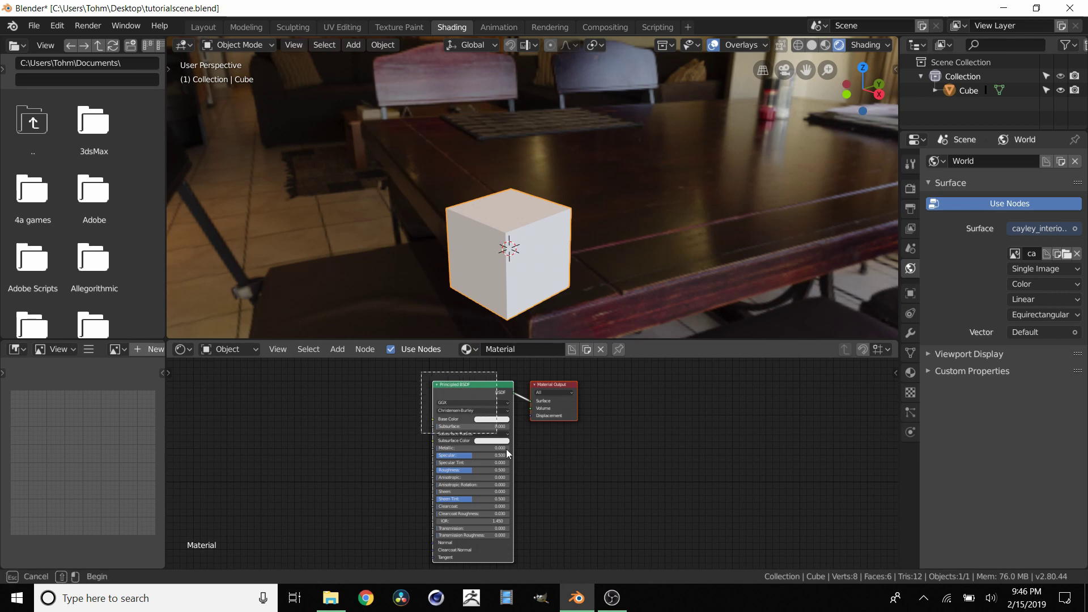
click(559, 390)
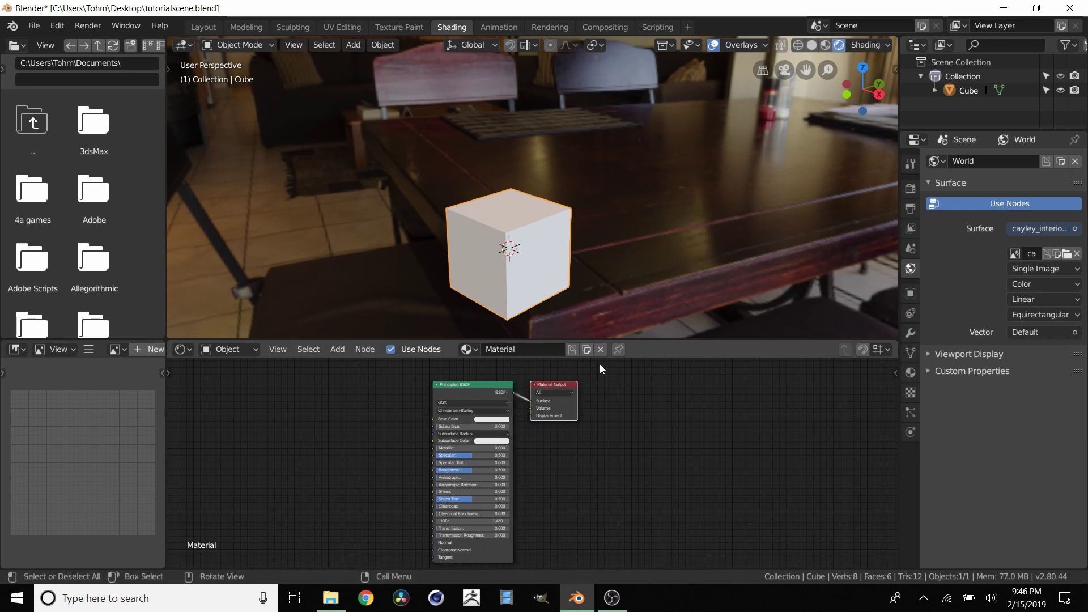
click(599, 348)
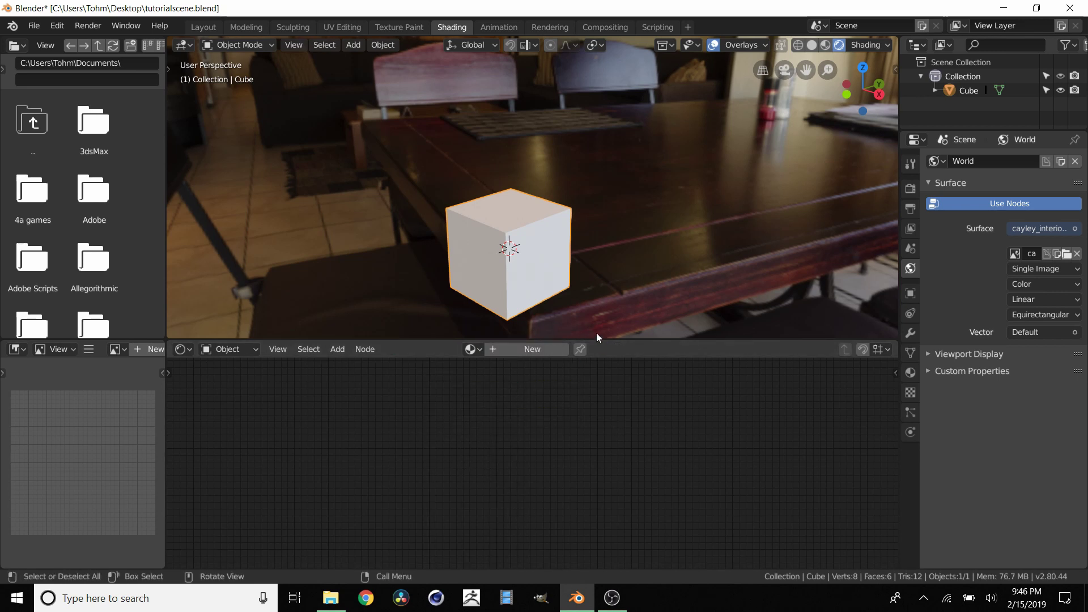
click(551, 351)
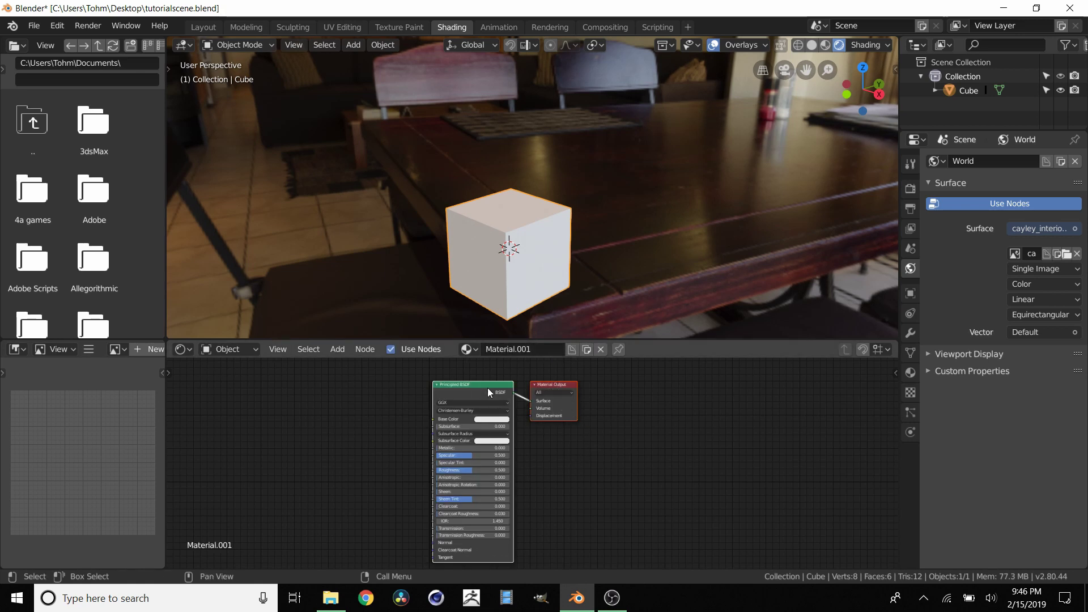
Replace the default Principled BSDF with a newly added one and connect its BSDF output to the Material Output's Surface
key(x)
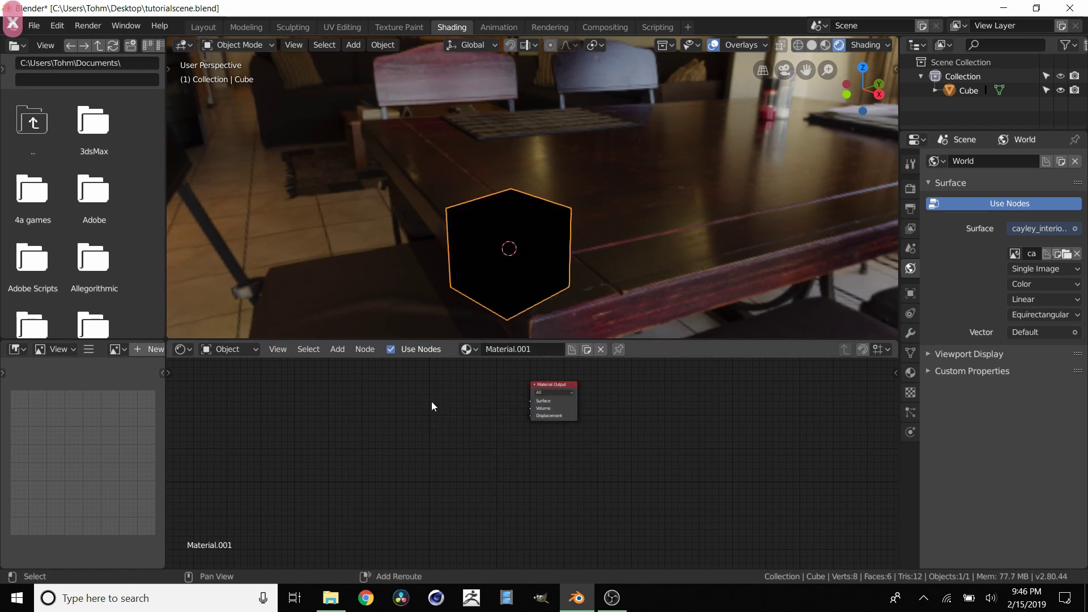
key(shift+a)
mouse_move(447, 388)
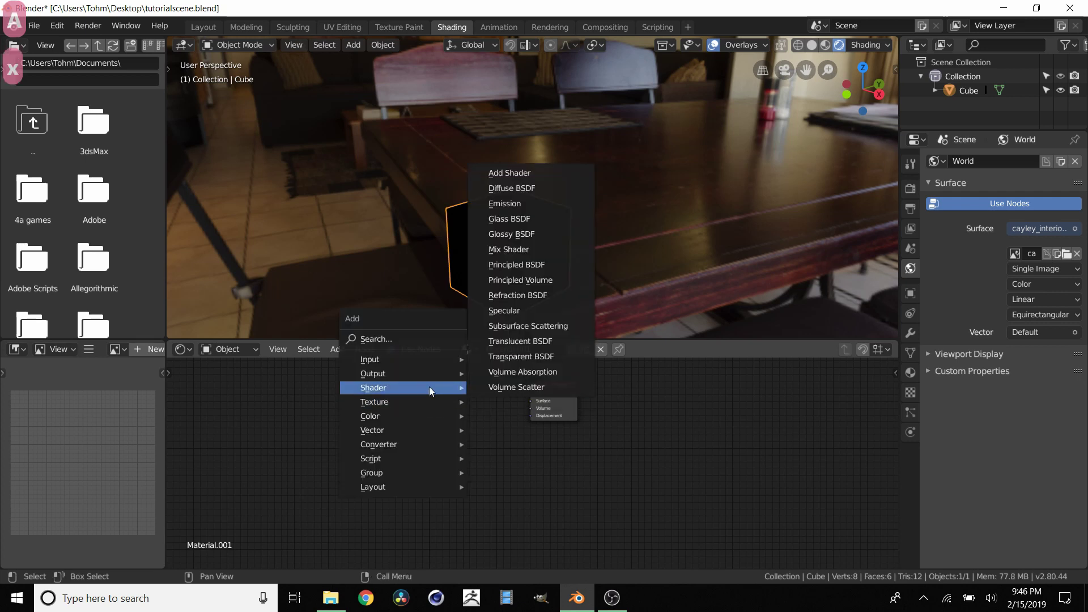
click(539, 265)
click(501, 386)
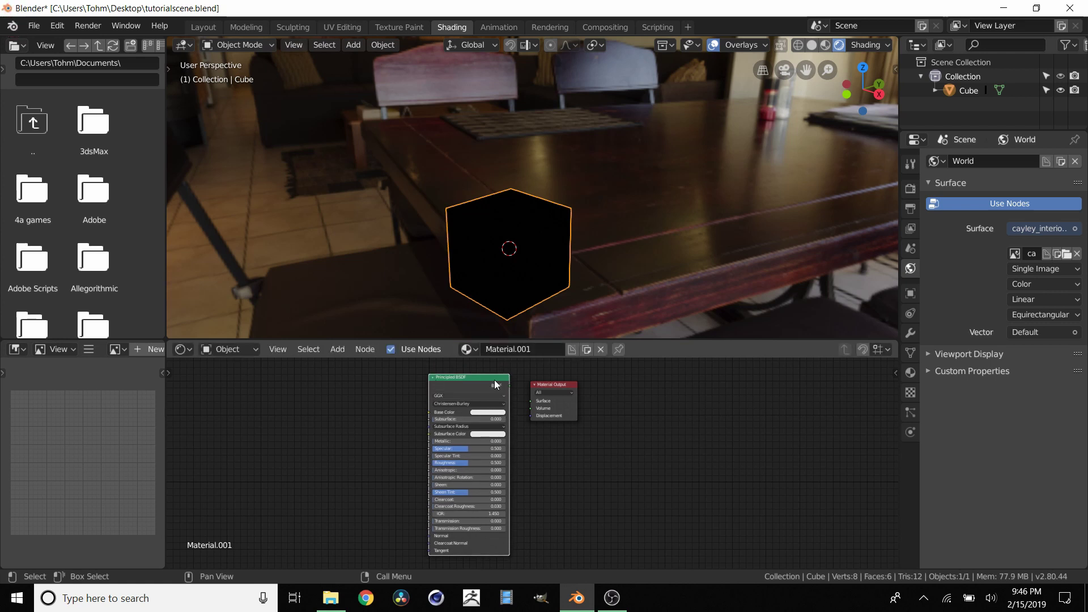
drag(508, 386, 534, 402)
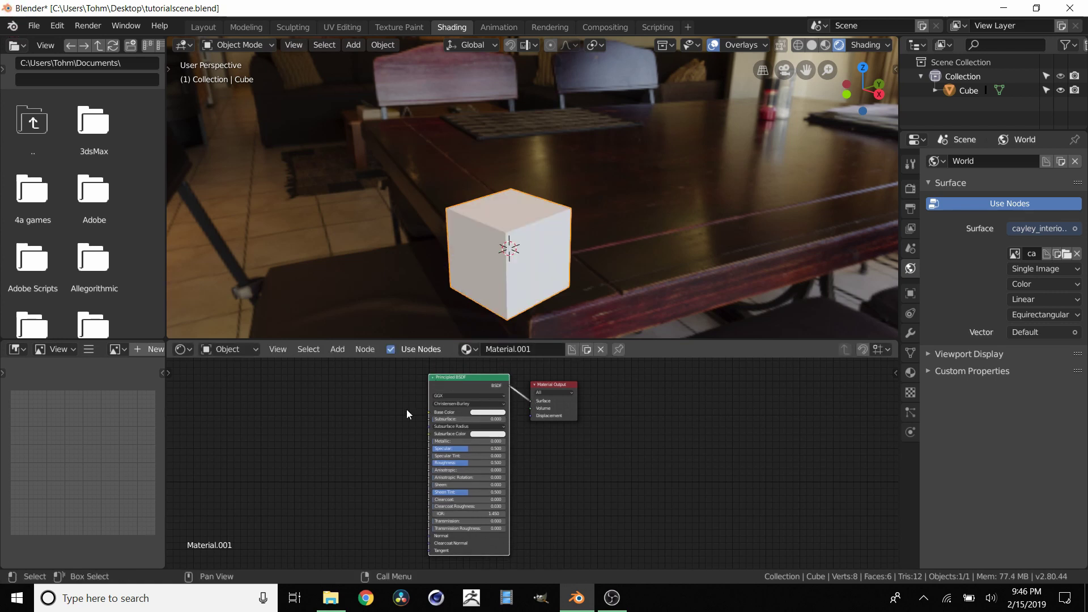
Bring the FloorBrickDiagonal_BaseColor image from File Explorer's 2k folder into the cube's material nodes as an image texture
middle_drag(407, 414, 450, 424)
middle_drag(469, 236, 506, 244)
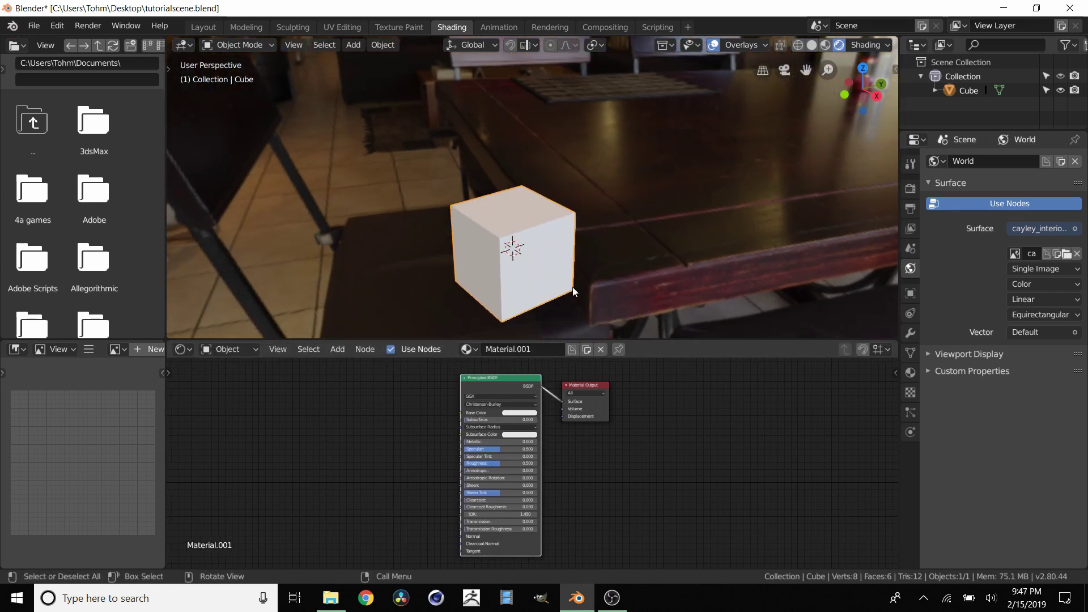
scroll(492, 257, up, 3)
key(shift+c)
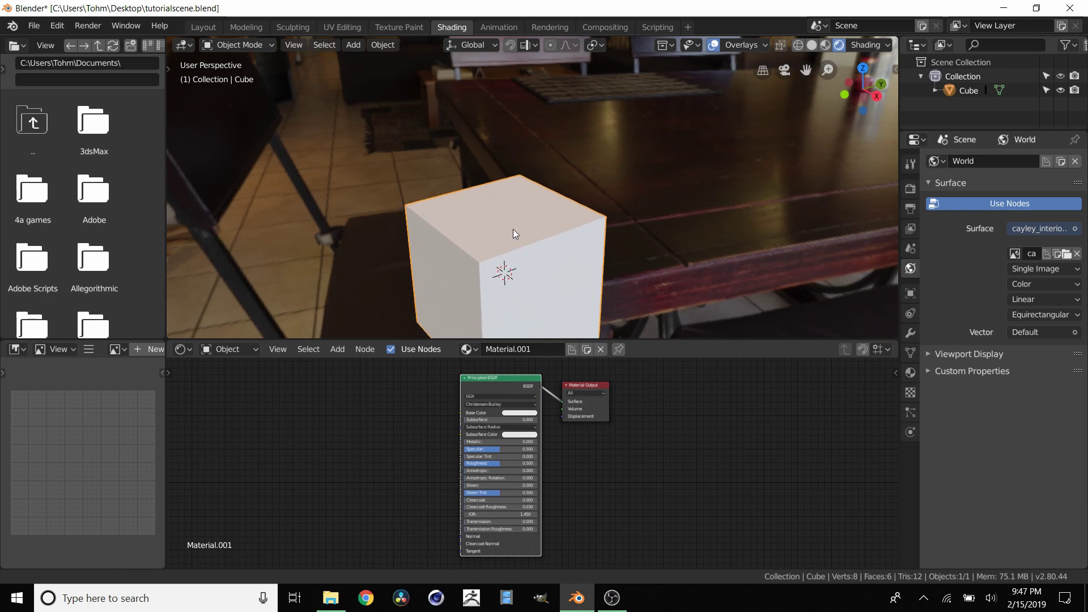
click(335, 609)
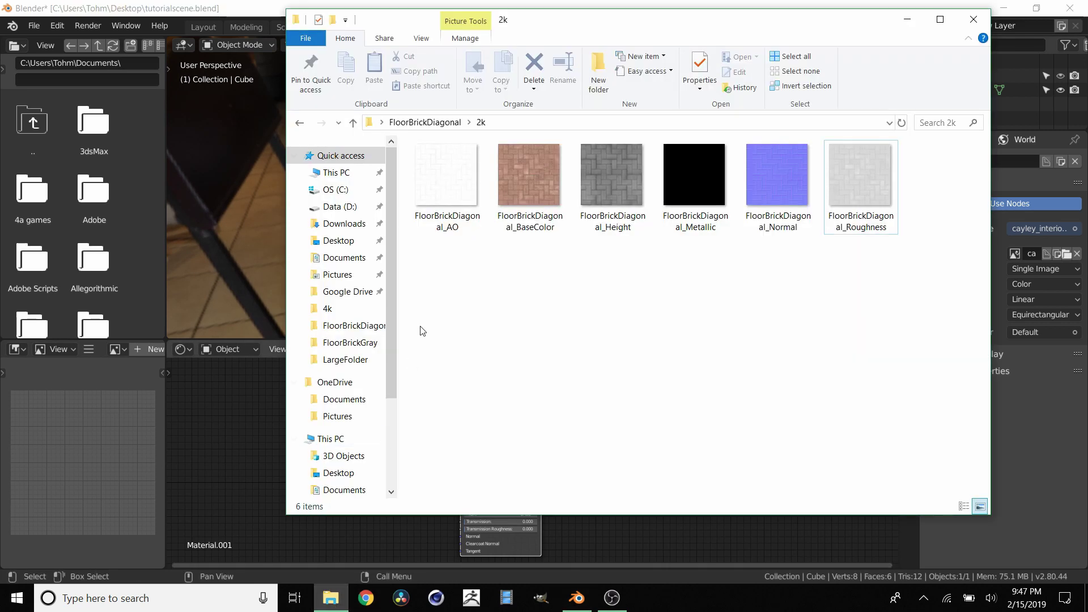
click(463, 180)
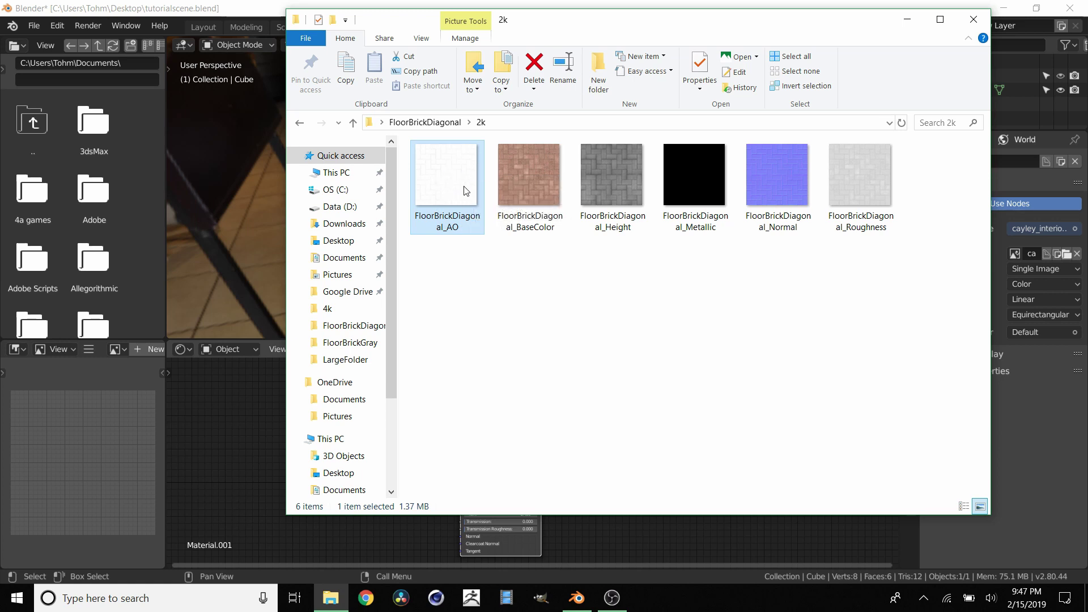
drag(464, 191, 448, 230)
drag(532, 182, 260, 417)
click(248, 384)
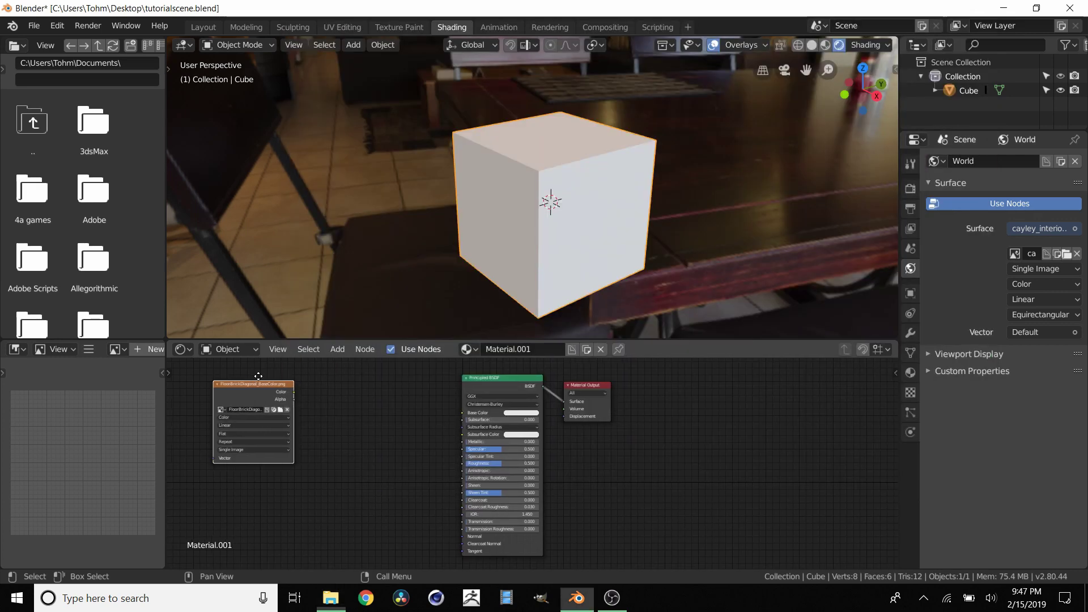
Connect the base color texture's Color output to the Principled BSDF's Base Color and collapse the texture node
middle_drag(257, 413, 333, 429)
drag(328, 400, 538, 410)
scroll(490, 403, up, 2)
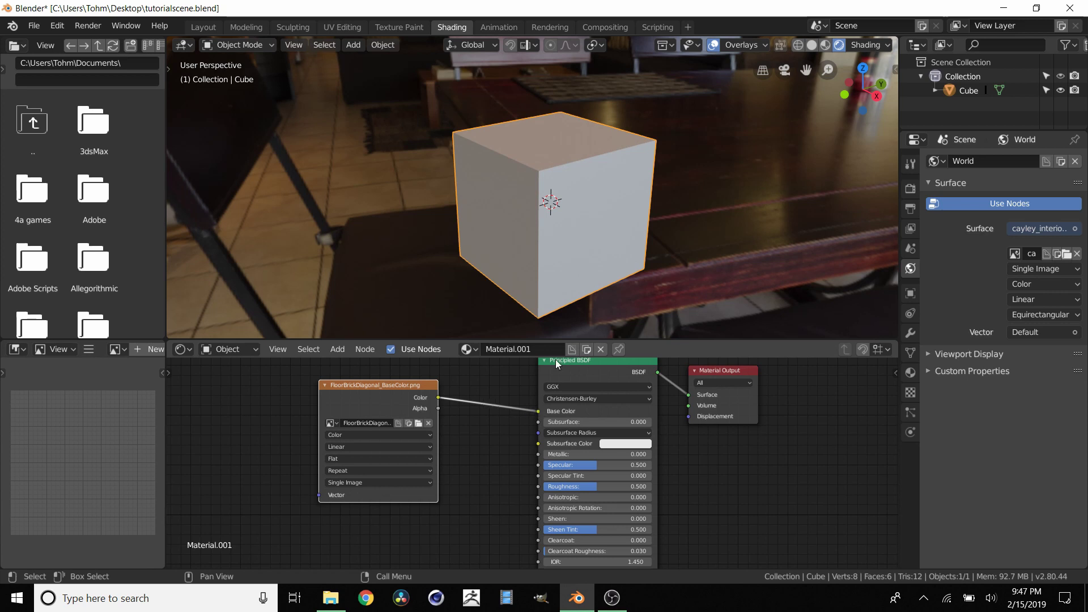
middle_drag(529, 196, 541, 195)
click(325, 384)
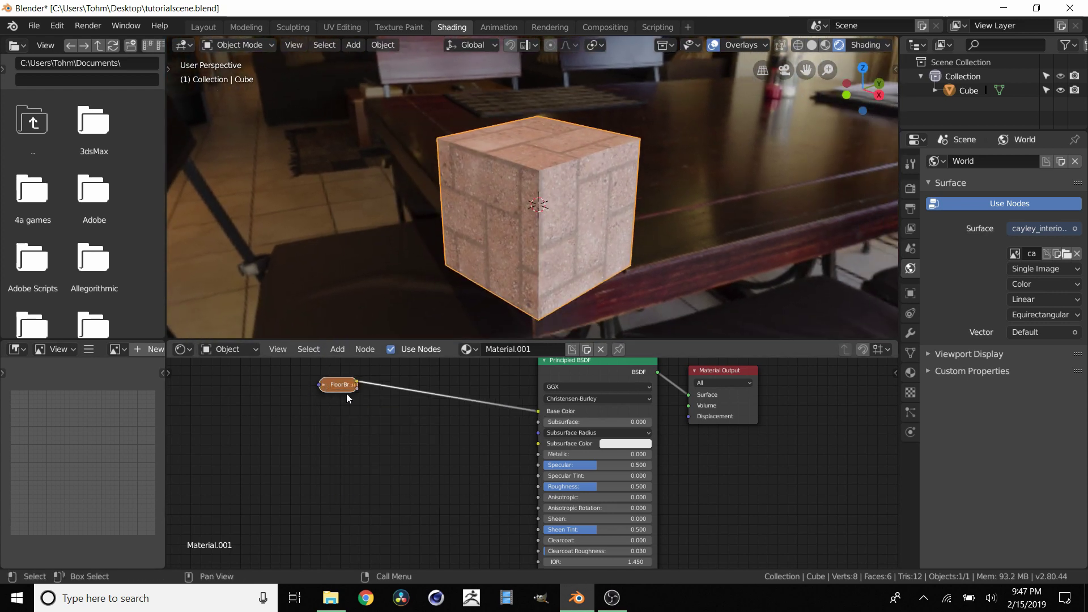
Bring the FloorBrickDiagonal_Metallic image from File Explorer into the material nodes and connect its Color output to the Principled BSDF's Metallic
drag(374, 396, 475, 415)
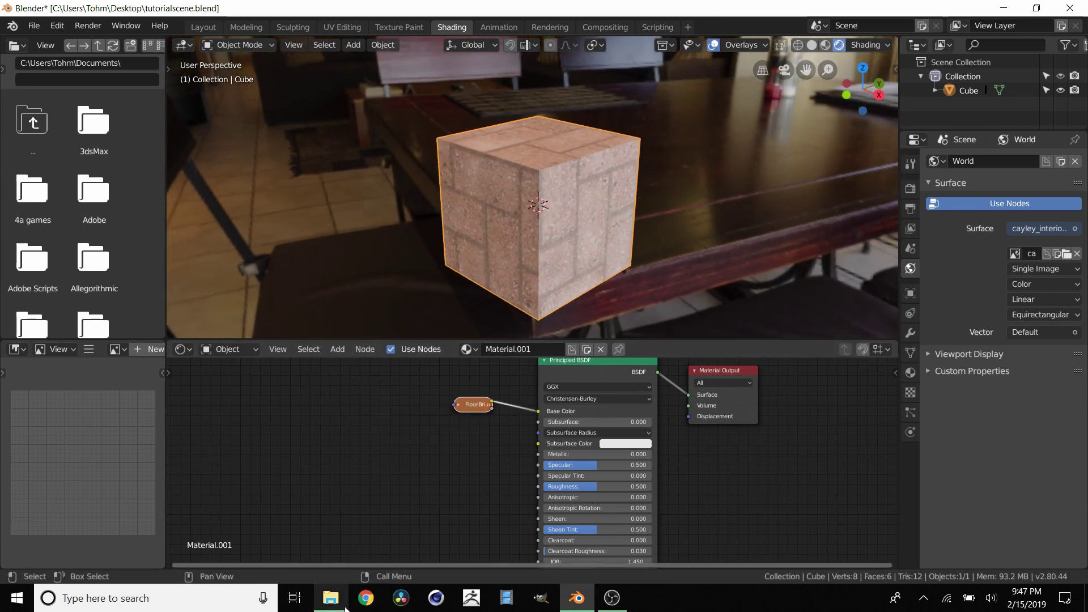
click(331, 597)
drag(708, 192, 250, 426)
middle_drag(236, 370, 276, 384)
drag(271, 387, 501, 432)
click(464, 454)
Set the metallic texture's color space to Non-Color Data, then collapse the node and move it closer to the Principled BSDF
scroll(454, 448, up, 2)
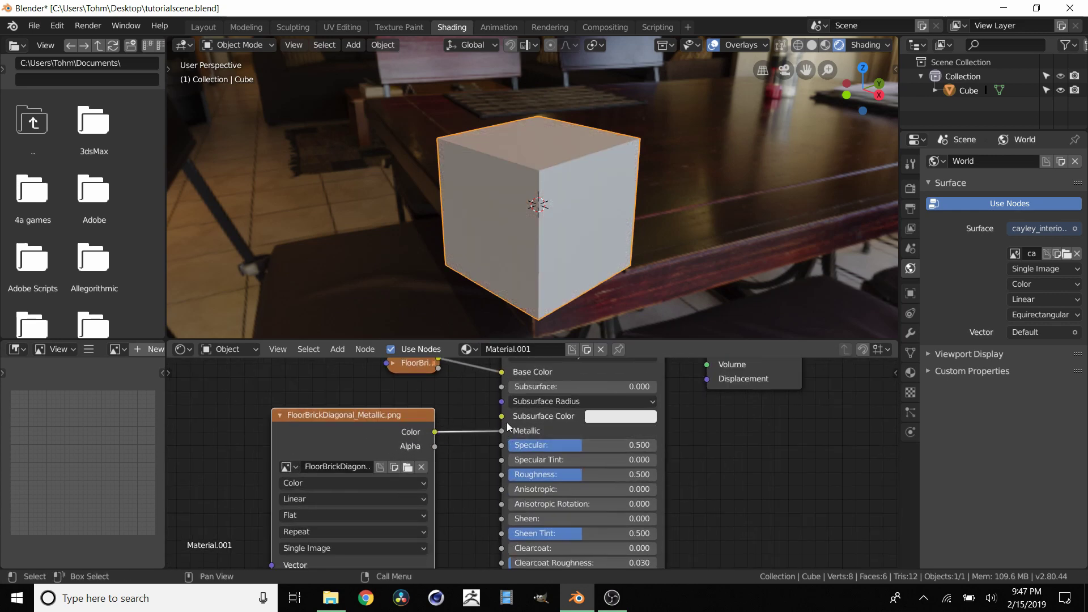
click(272, 454)
middle_drag(322, 472, 384, 437)
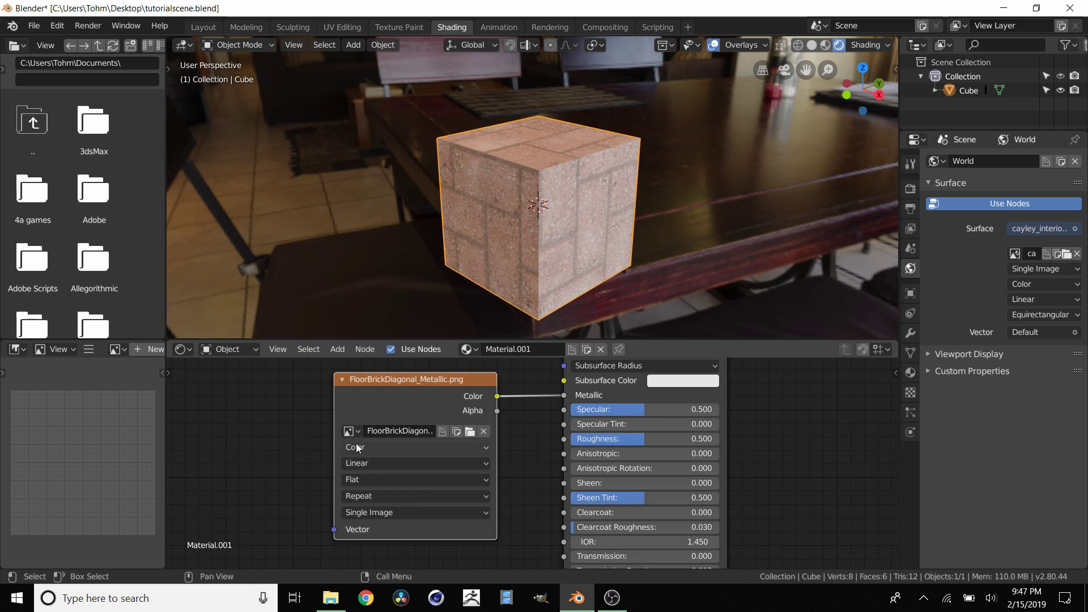
click(359, 447)
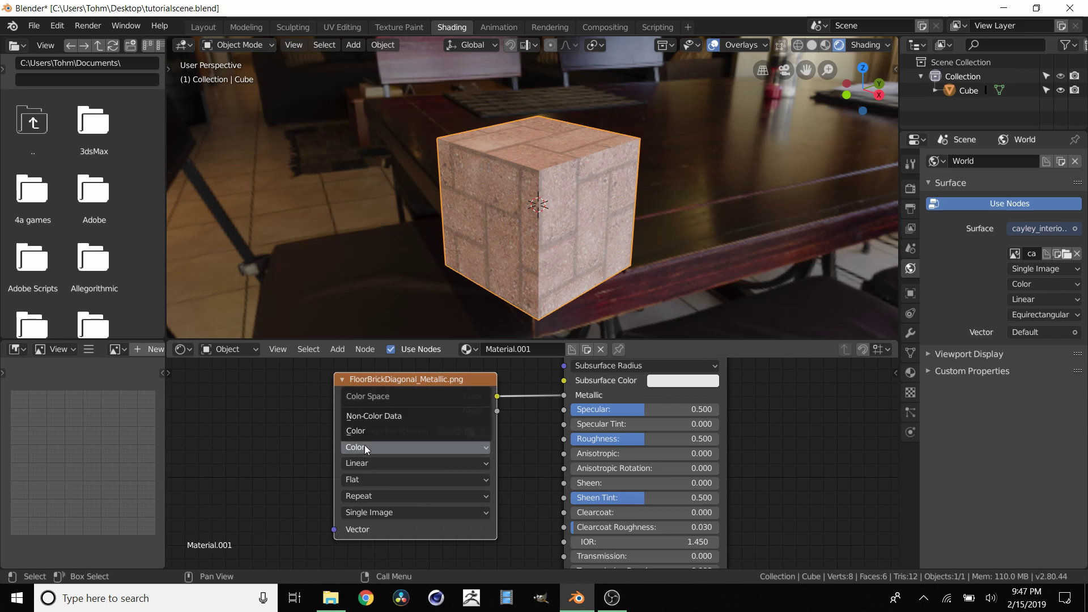
click(380, 418)
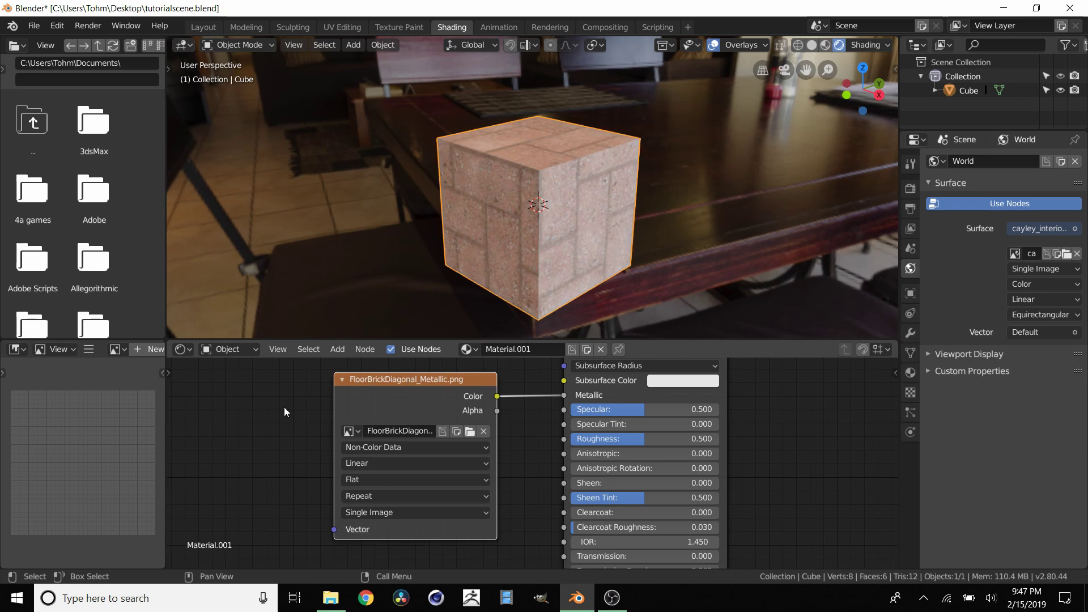
middle_drag(284, 407, 328, 437)
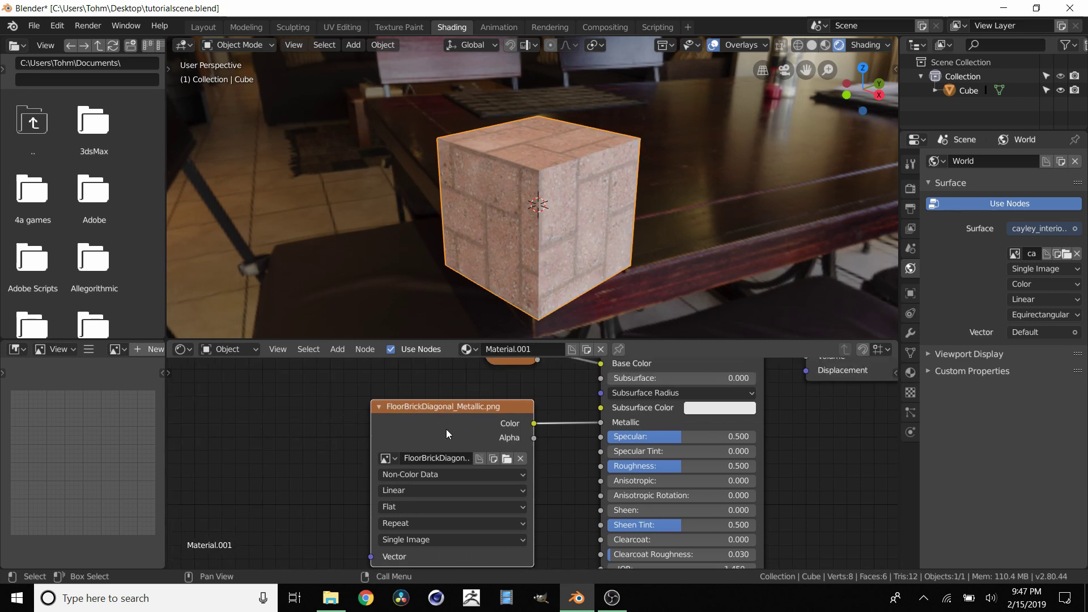
click(408, 472)
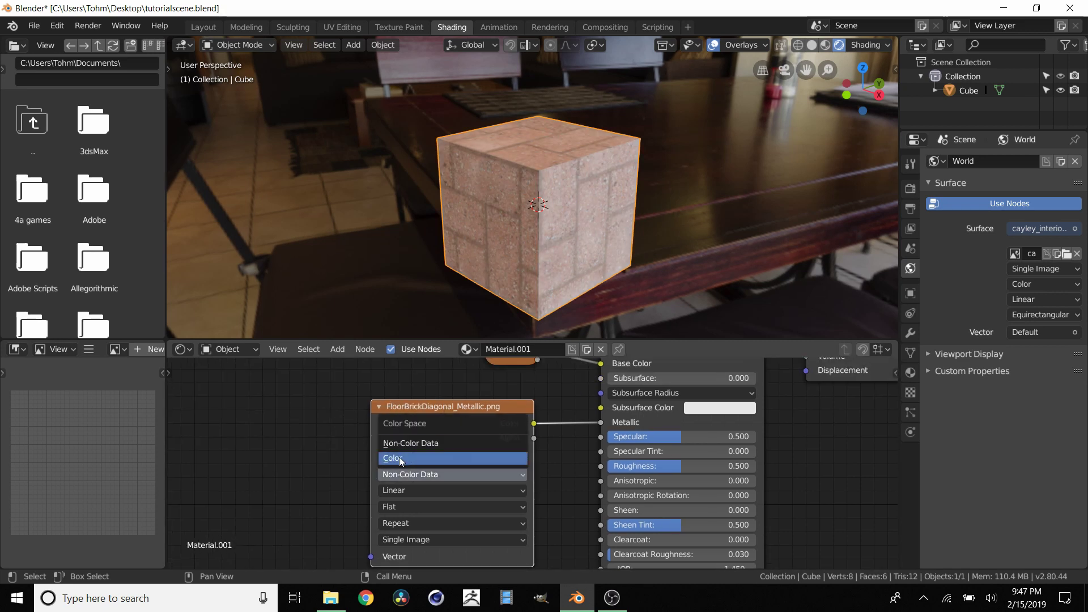
key(h)
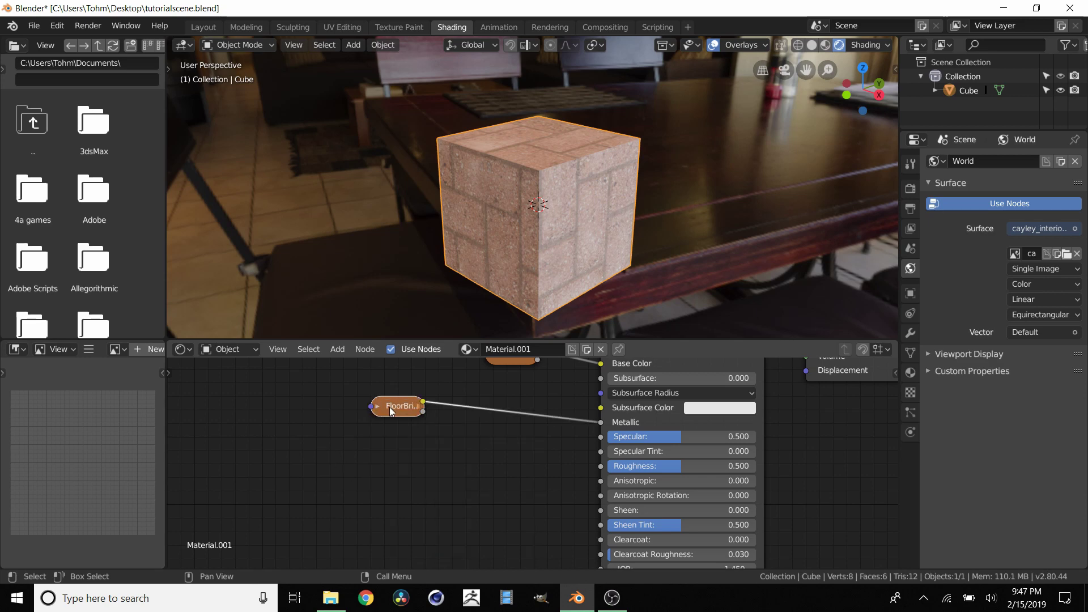
drag(390, 407, 470, 408)
Bring the FloorBrickDiagonal_Roughness image from File Explorer into the material nodes and connect its Color output to the Principled BSDF's Roughness
click(336, 605)
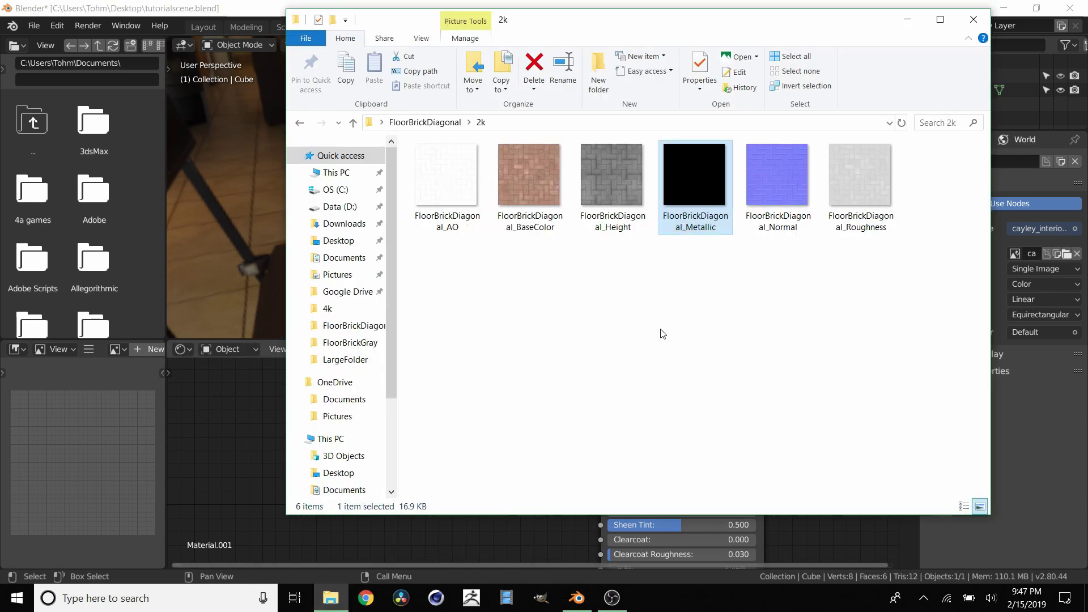
drag(861, 179, 266, 455)
click(253, 405)
drag(252, 406, 437, 442)
drag(530, 462, 608, 467)
Set the roughness texture's color space to Non-Color Data, then collapse the node and place it below the metallic one
shift+scroll(305, 455, down, 2)
click(398, 488)
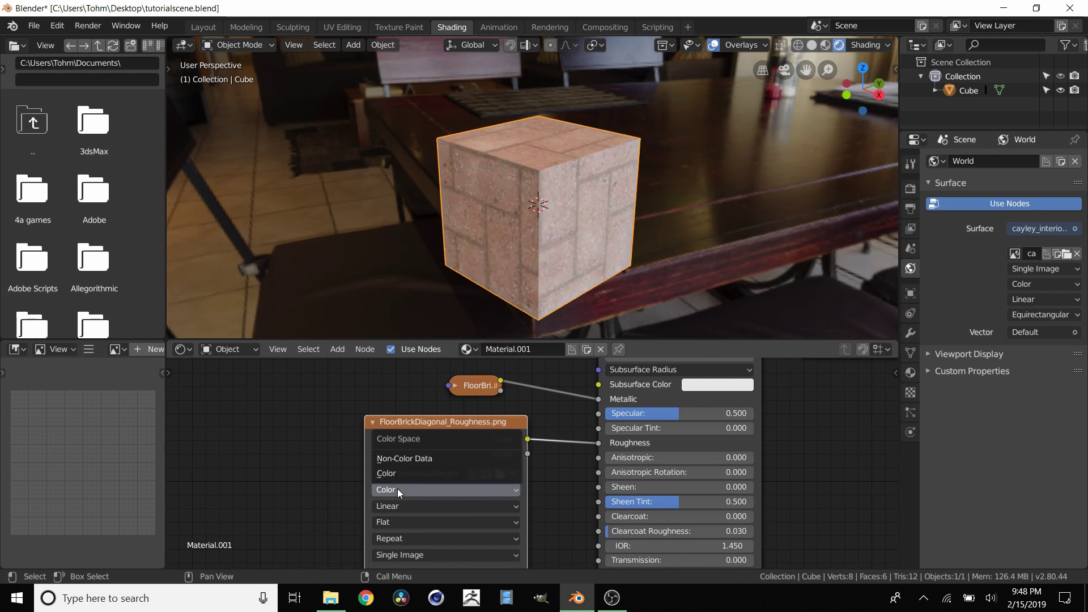
click(412, 460)
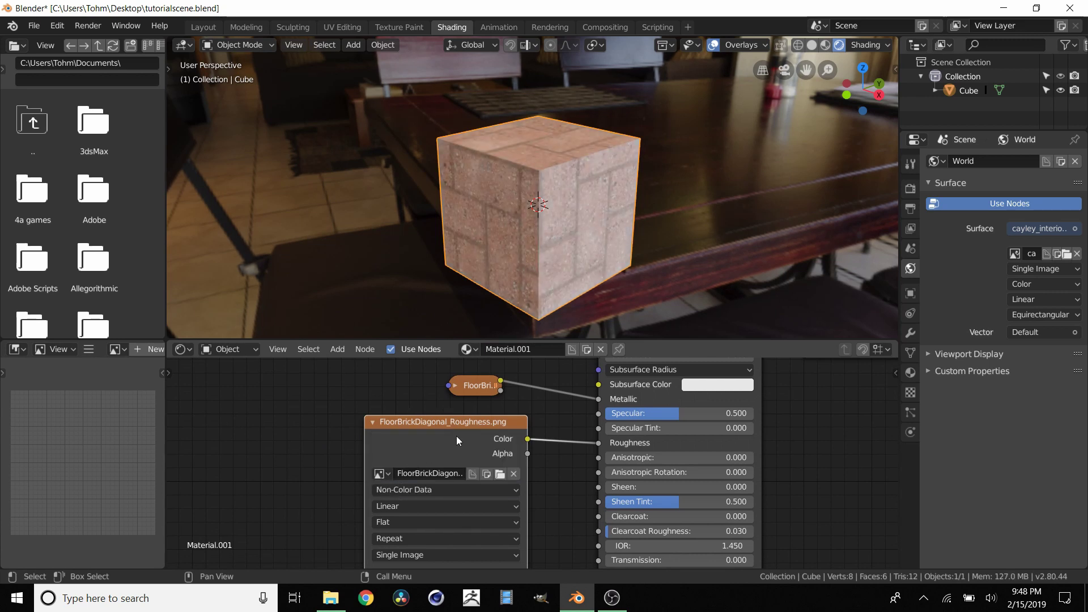
click(373, 423)
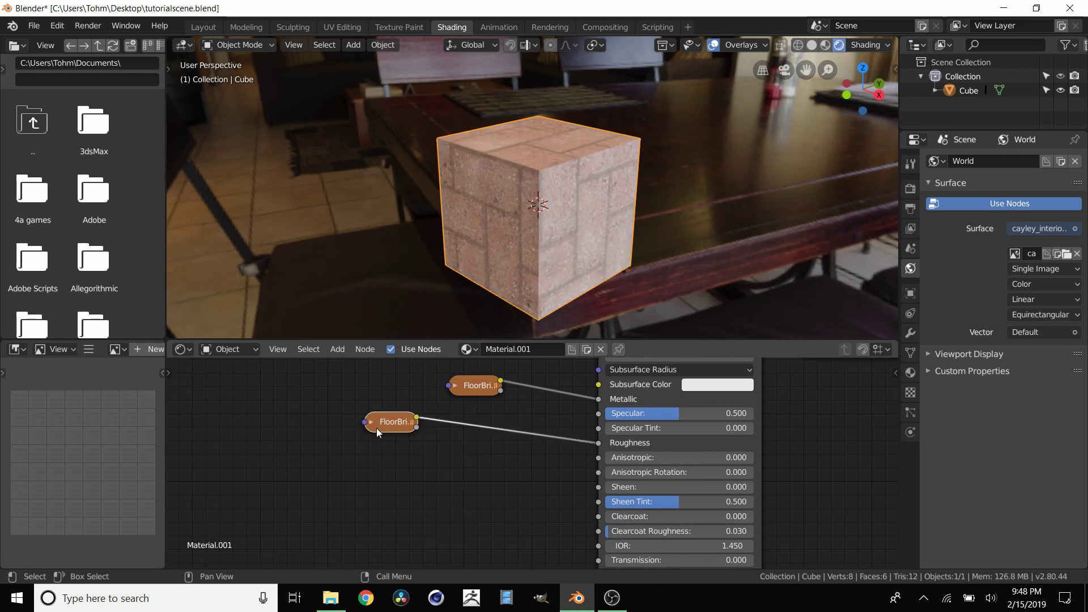
drag(397, 422, 475, 429)
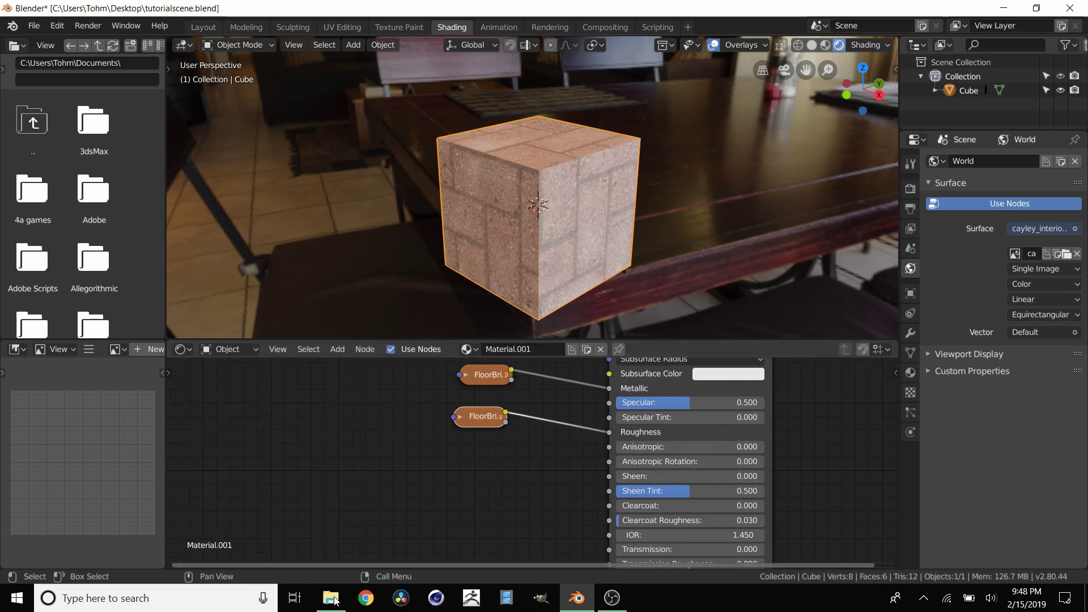
Bring the FloorBrickDiagonal_Normal image from File Explorer into the material nodes as an image texture
click(330, 598)
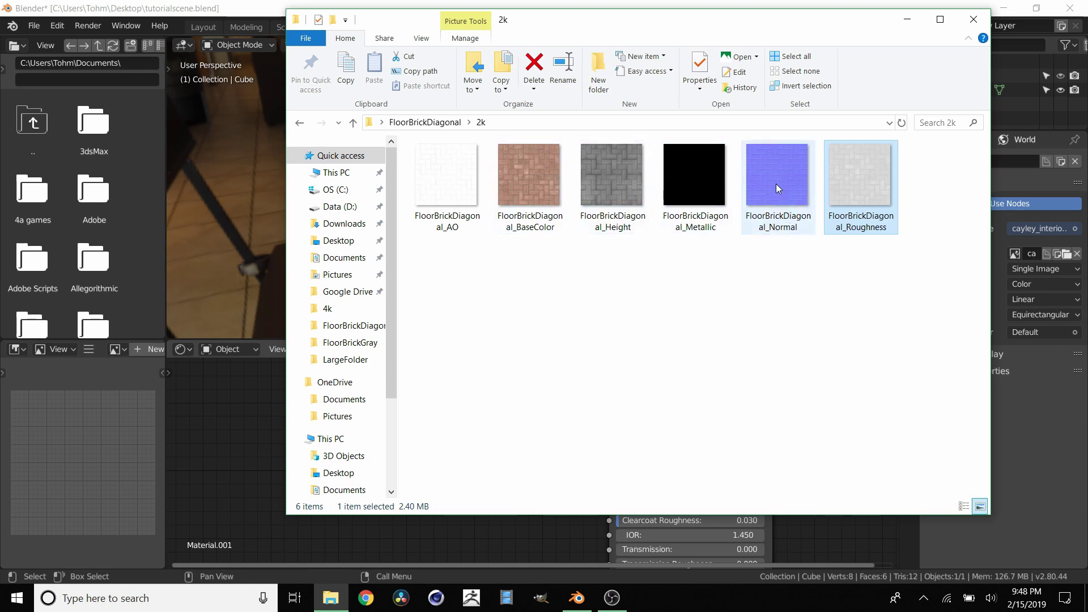
drag(779, 188, 232, 443)
middle_drag(261, 394, 346, 379)
scroll(444, 483, down, 8)
middle_drag(470, 481, 490, 435)
Bring the FloorBrickDiagonal_Height image from File Explorer into the material nodes, below the normal texture
click(330, 598)
drag(601, 175, 499, 495)
middle_drag(558, 493, 543, 483)
drag(569, 515, 458, 373)
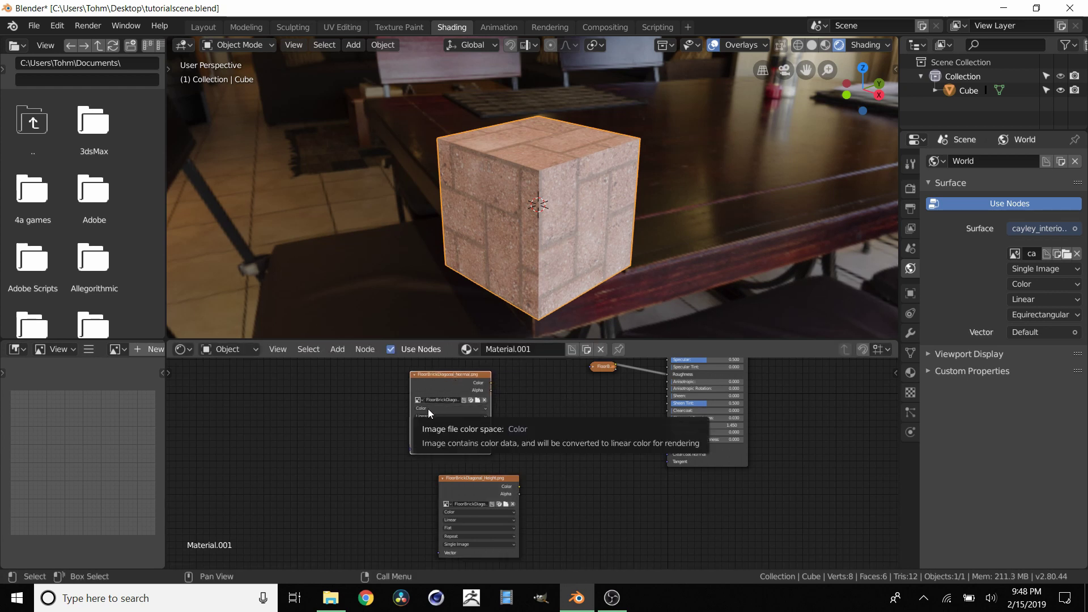
Set the normal and height textures' color space to Non-Color Data and align the height node directly beneath the normal one
click(428, 410)
click(425, 395)
click(465, 513)
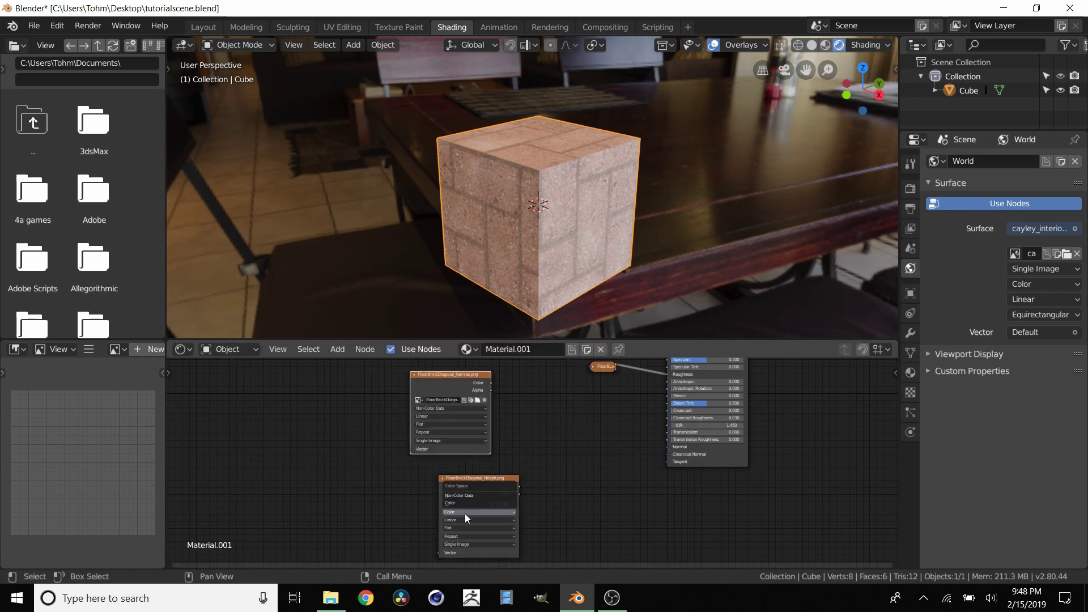
click(462, 496)
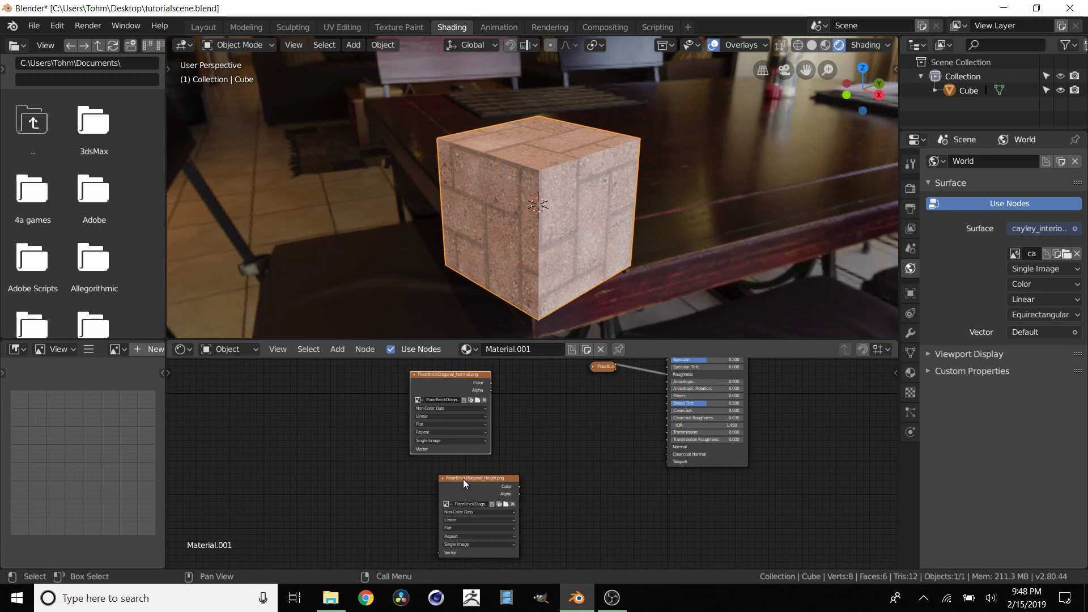
drag(461, 478, 432, 465)
middle_drag(596, 424, 593, 438)
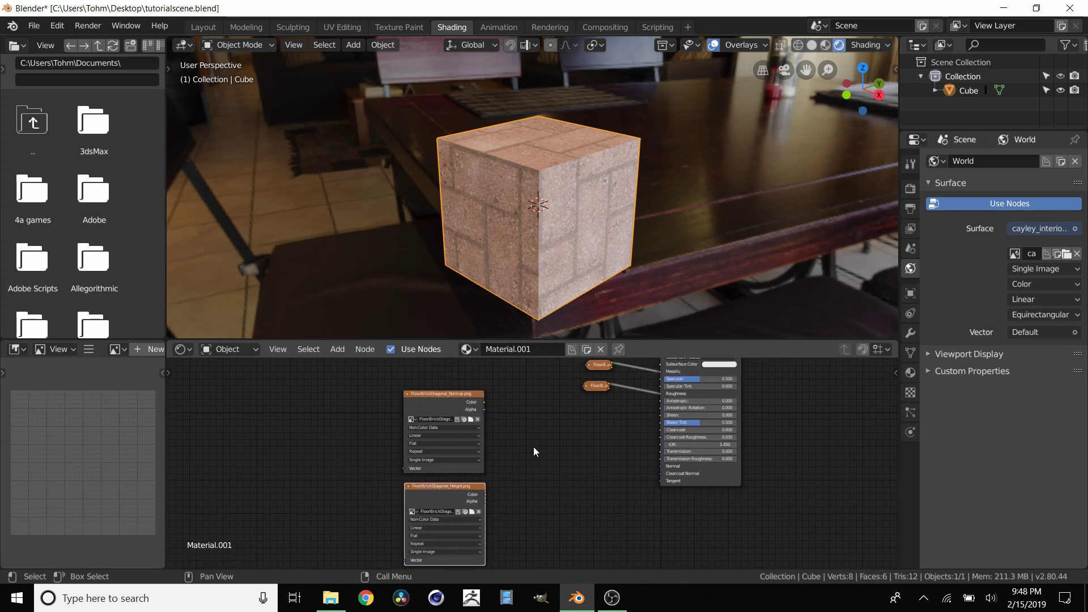
Add a Bump vector node between the height texture and the Principled BSDF
key(shift+a)
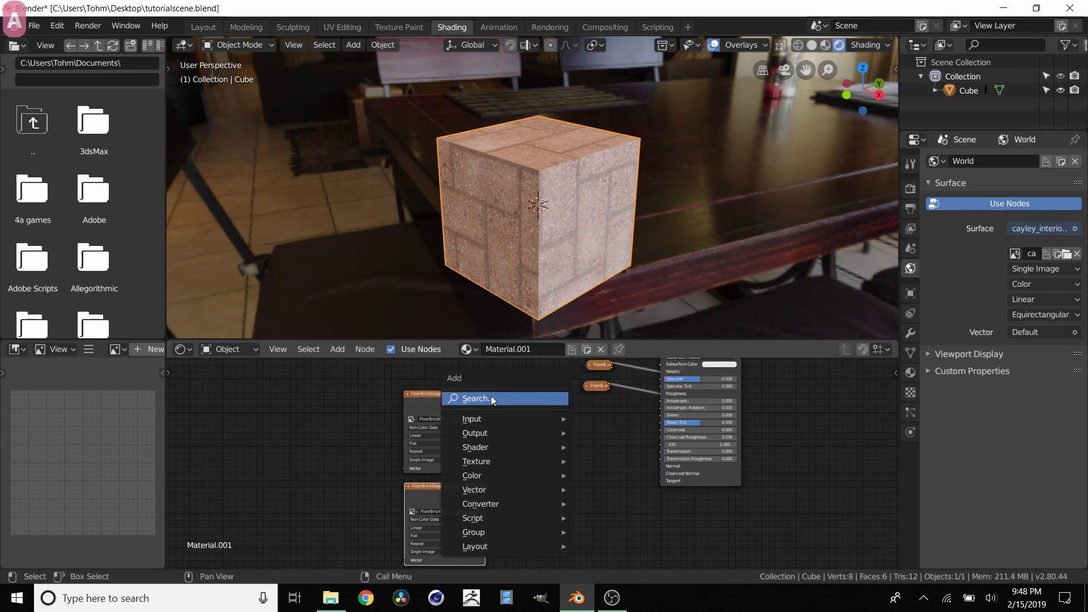
mouse_move(494, 489)
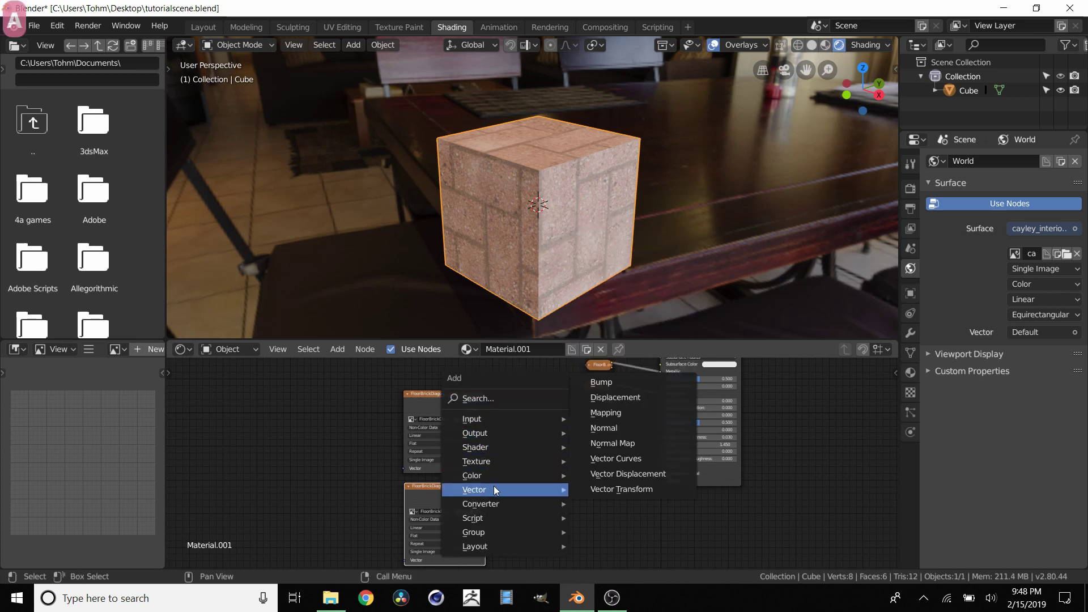
click(607, 386)
click(556, 447)
scroll(561, 498, up, 4)
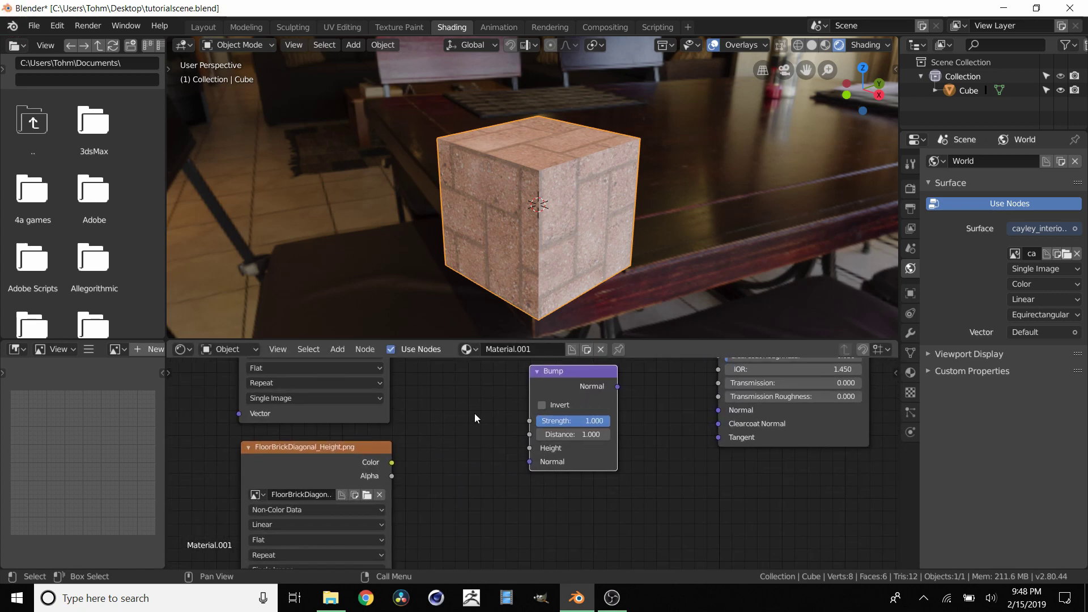
Connect the height texture's Color output to the Bump node's Height input
middle_drag(473, 413, 477, 485)
scroll(450, 415, down, 2)
drag(413, 377, 437, 397)
middle_drag(461, 451, 441, 388)
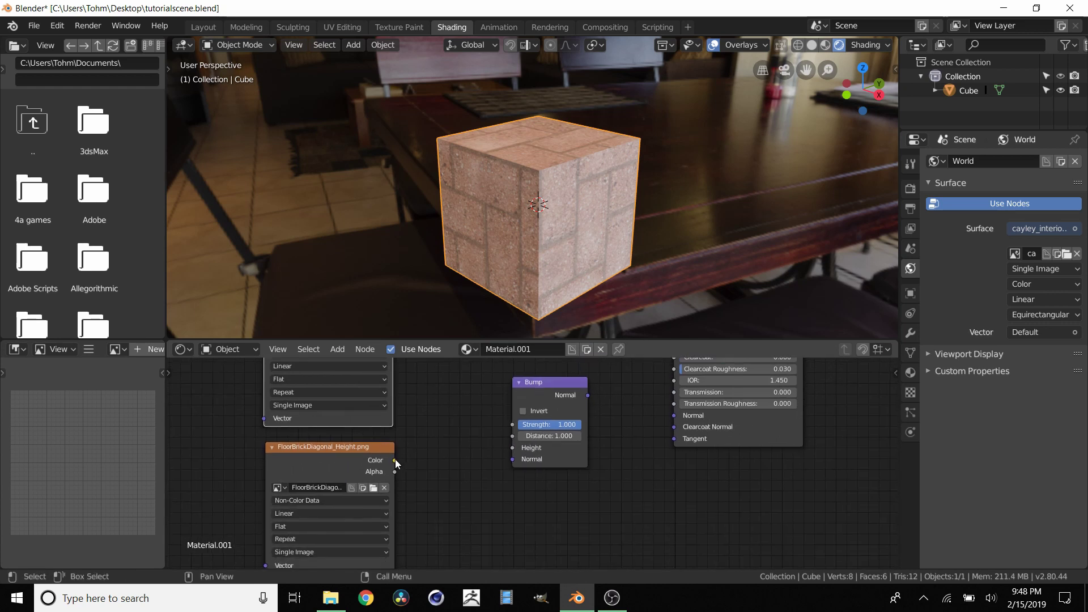
drag(395, 460, 427, 475)
drag(517, 447, 516, 450)
middle_drag(460, 422, 499, 482)
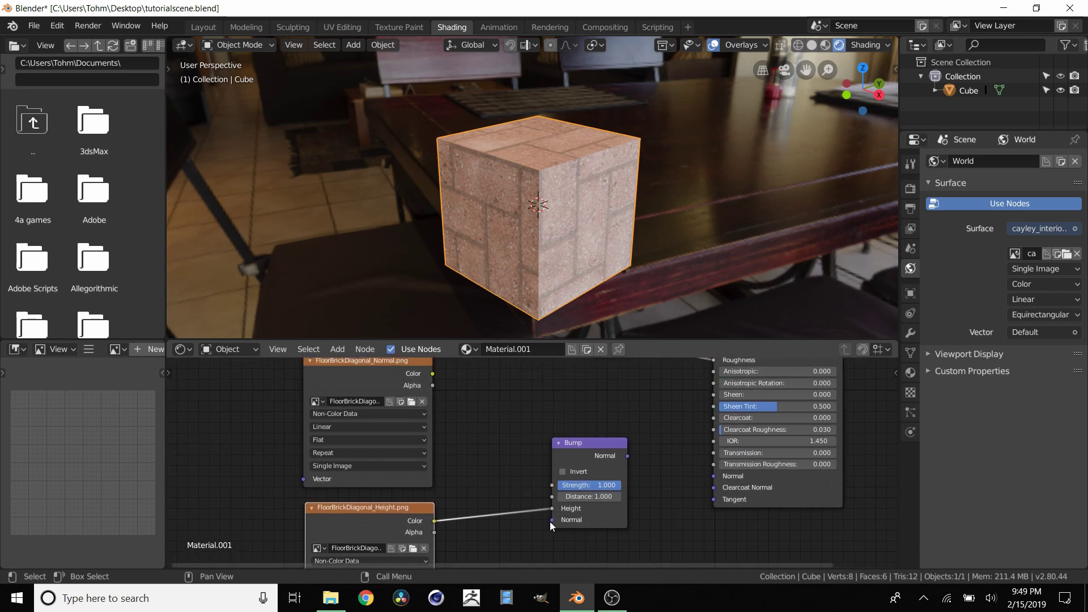
Add a Normal Map node beside the FloorBrickDiagonal_Normal texture and connect the texture's Color output to its Color input
shift+scroll(552, 522, up, 1)
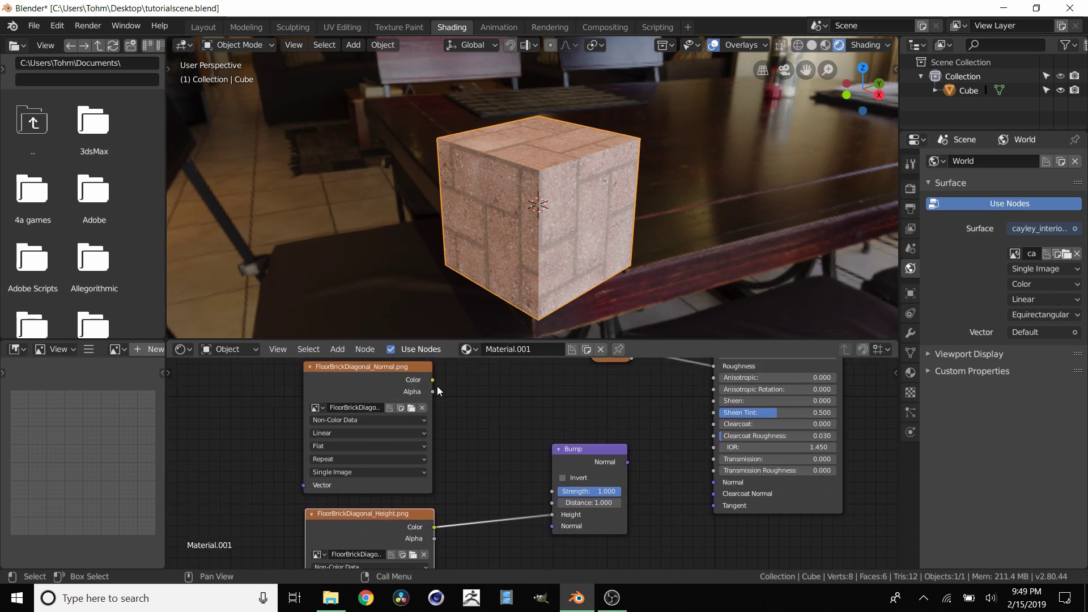
middle_drag(530, 470, 525, 472)
click(370, 368)
drag(371, 367, 309, 369)
middle_drag(426, 389, 499, 410)
key(shift+a)
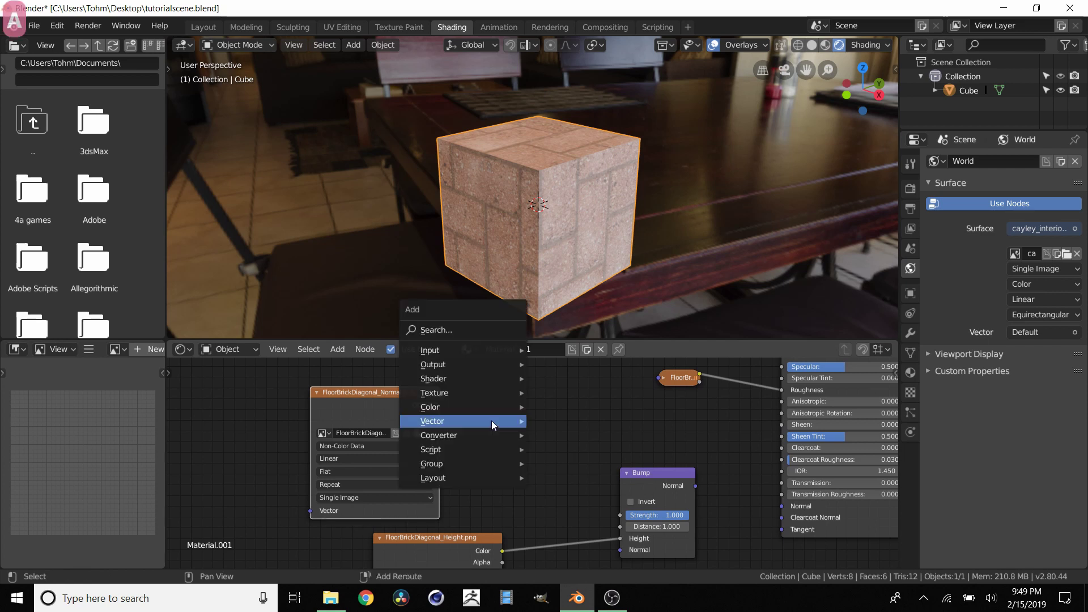
mouse_move(491, 420)
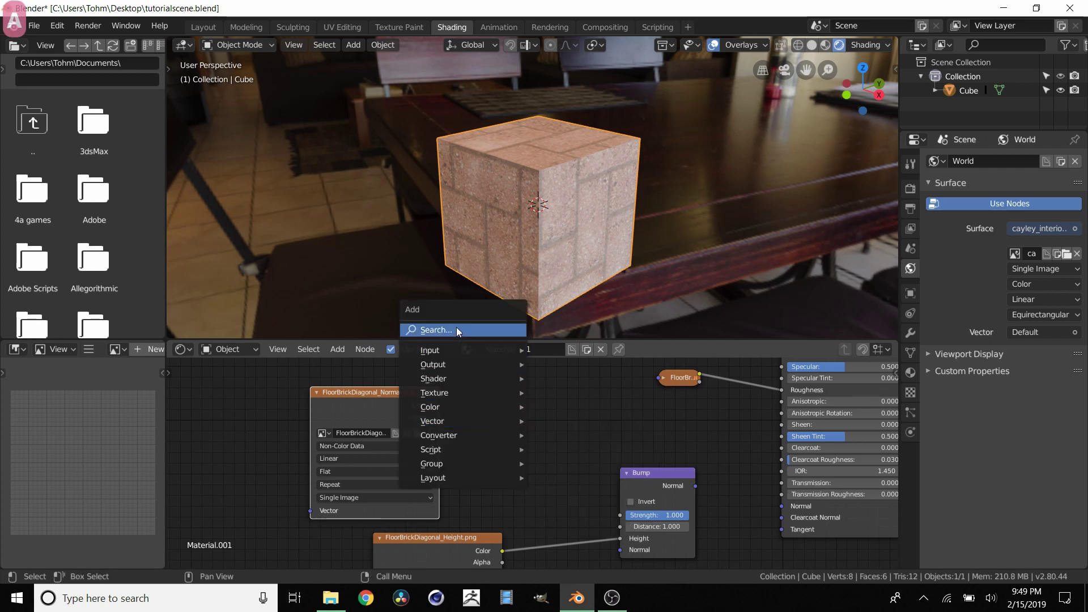
mouse_move(448, 421)
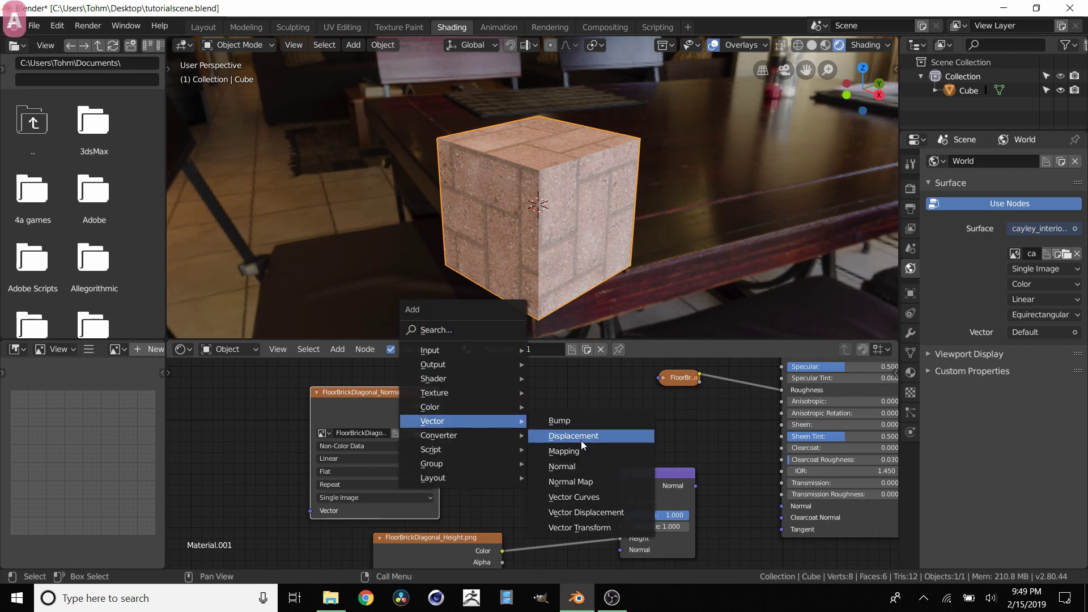
click(574, 482)
click(486, 397)
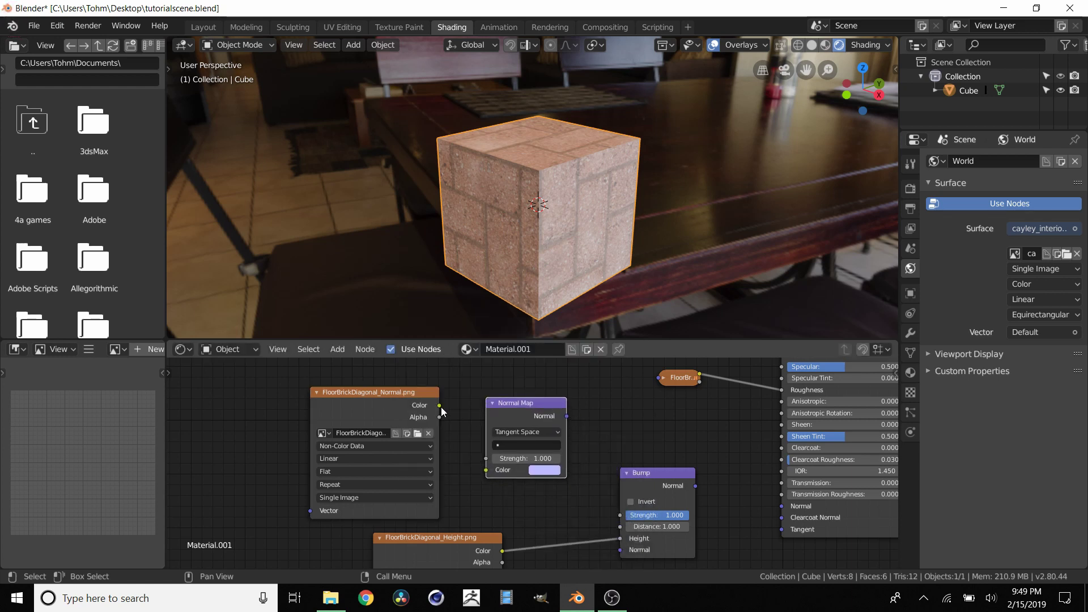
drag(441, 407, 467, 423)
drag(485, 470, 486, 470)
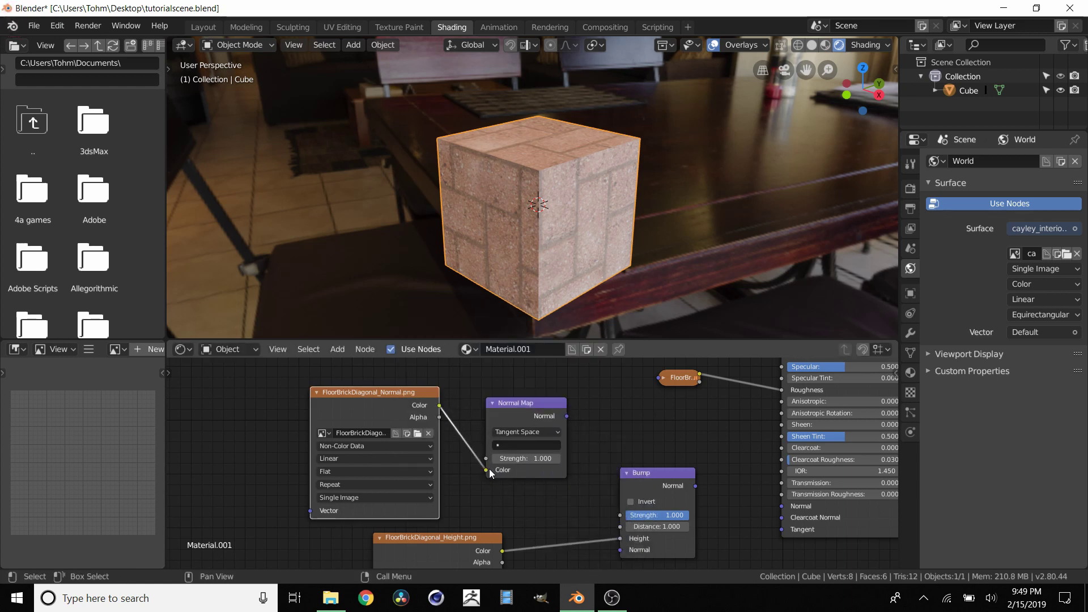
Connect the Normal Map's output to the Bump node's Normal input, and the Bump's Normal output to the Principled BSDF's Normal
drag(511, 404, 620, 550)
middle_drag(670, 484, 565, 451)
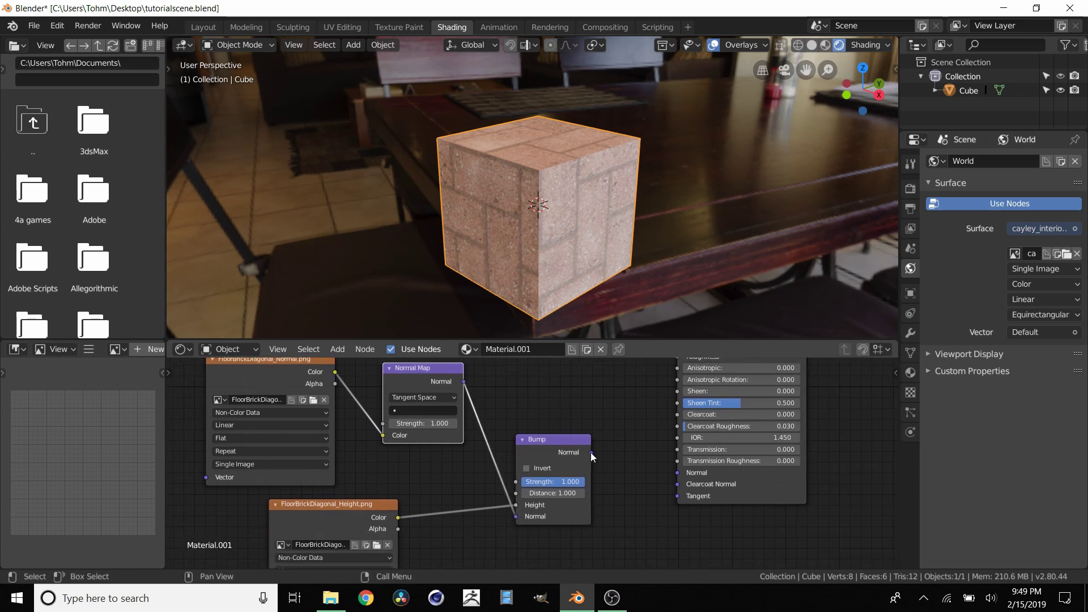
drag(591, 452, 679, 474)
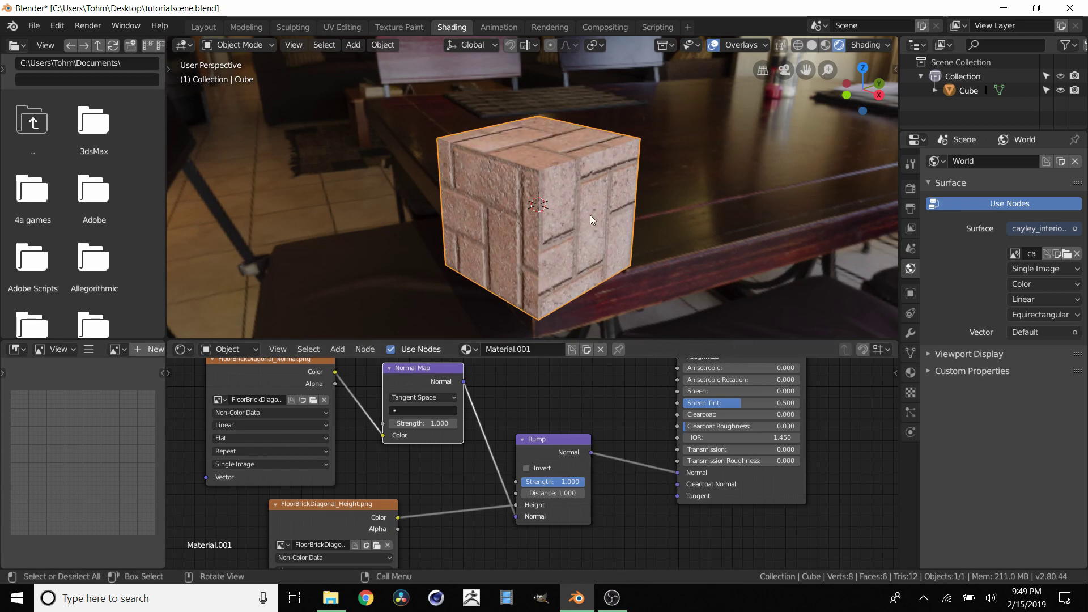
middle_drag(588, 215, 546, 206)
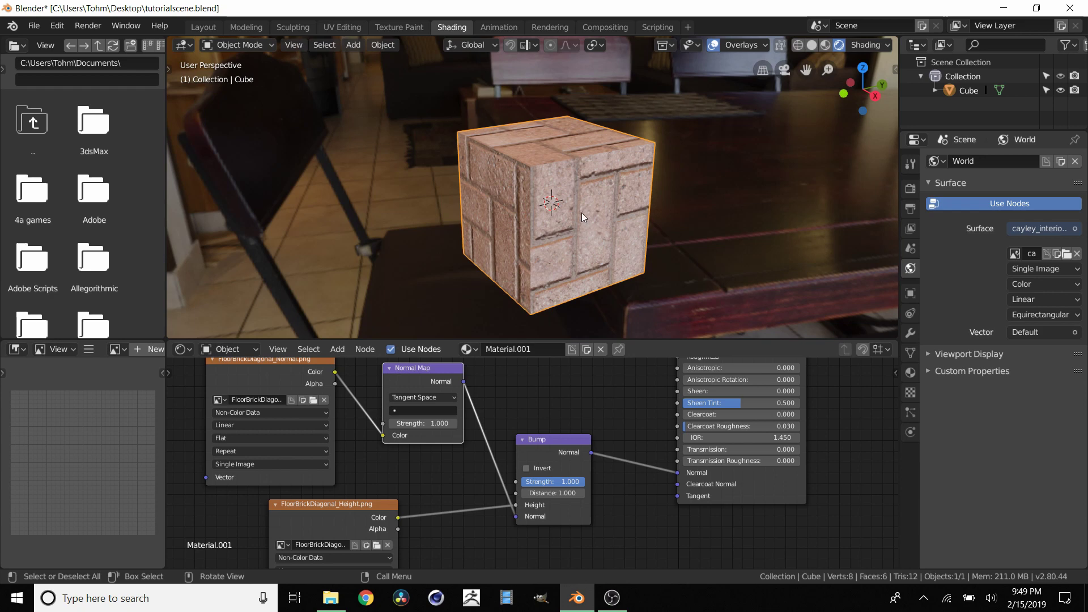
scroll(586, 223, up, 2)
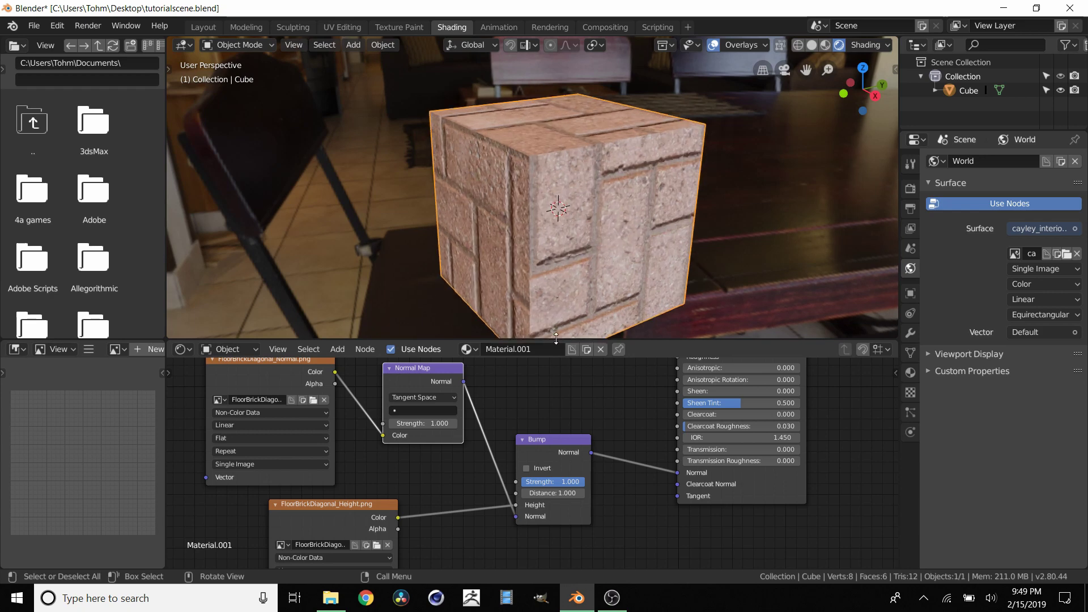
Collapse the normal and height texture nodes and tidy the arrangement of the node tree
scroll(492, 389, down, 3)
middle_drag(503, 400, 577, 416)
click(389, 412)
click(434, 510)
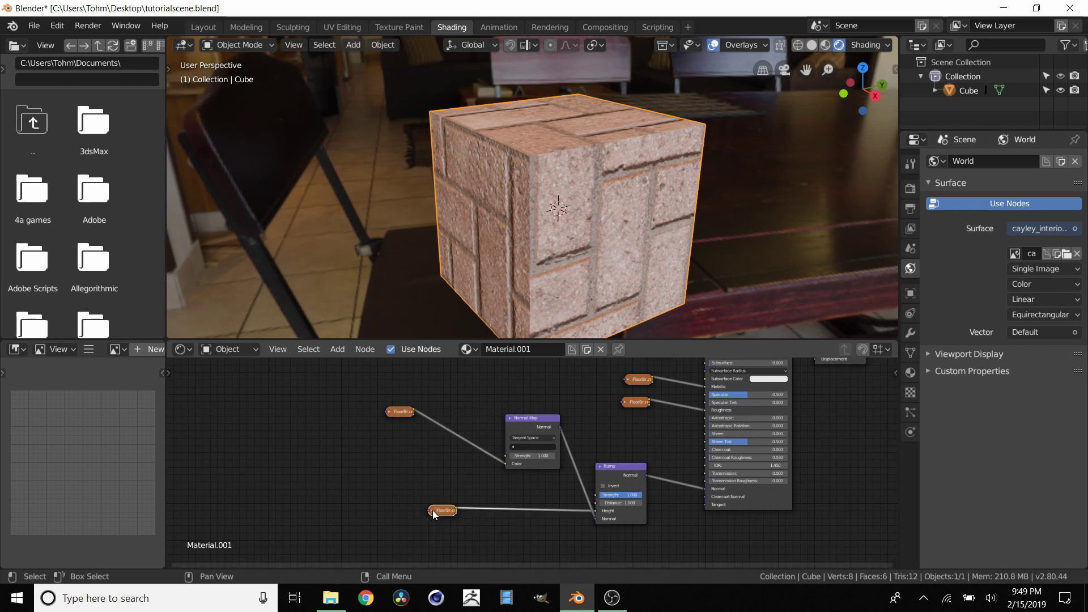
drag(436, 510, 392, 499)
drag(412, 418, 425, 422)
middle_drag(645, 436, 651, 486)
drag(614, 475, 662, 385)
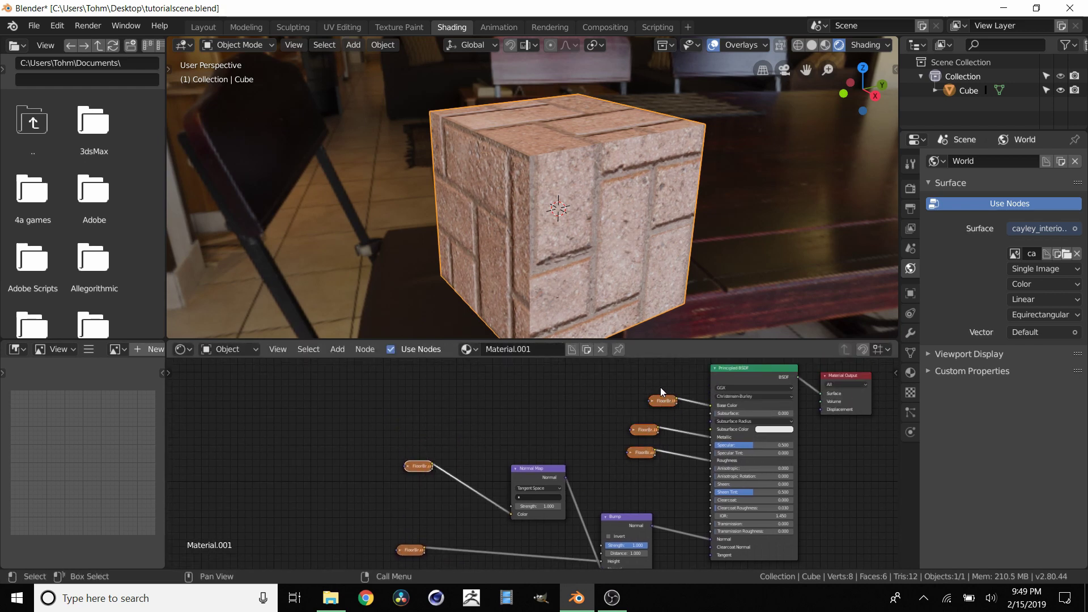
Move the base color, metallic and roughness texture nodes away from the Principled BSDF, roughly in line with the other texture nodes
key(g)
click(431, 390)
middle_drag(347, 426, 453, 407)
drag(297, 443, 518, 474)
middle_drag(474, 440, 463, 452)
scroll(582, 179, down, 3)
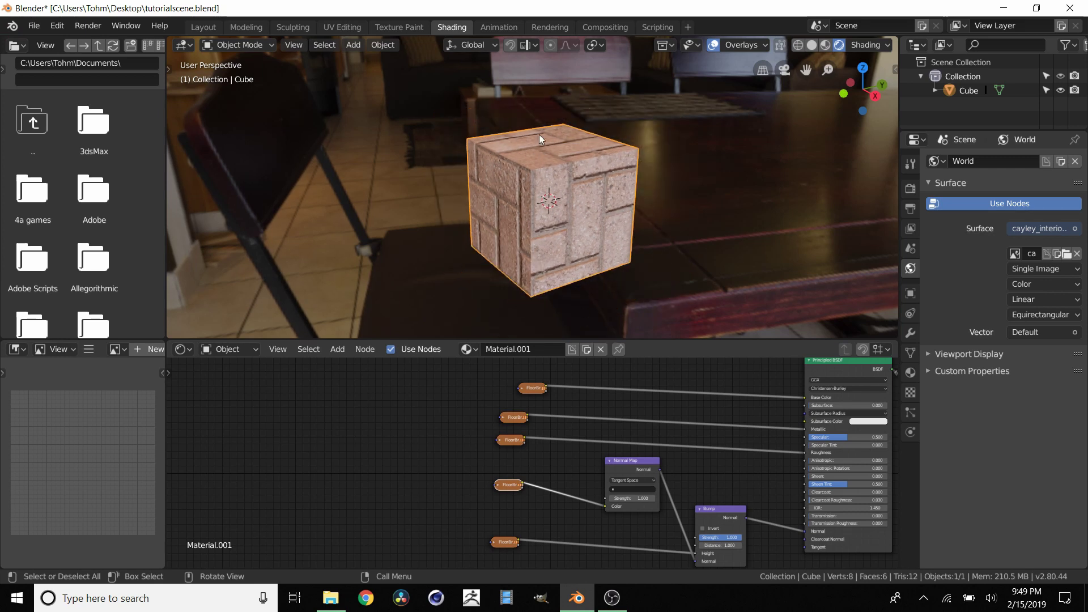
Add a Mapping node in the empty space before the texture nodes
middle_drag(433, 507, 485, 516)
key(shift+a)
mouse_move(422, 477)
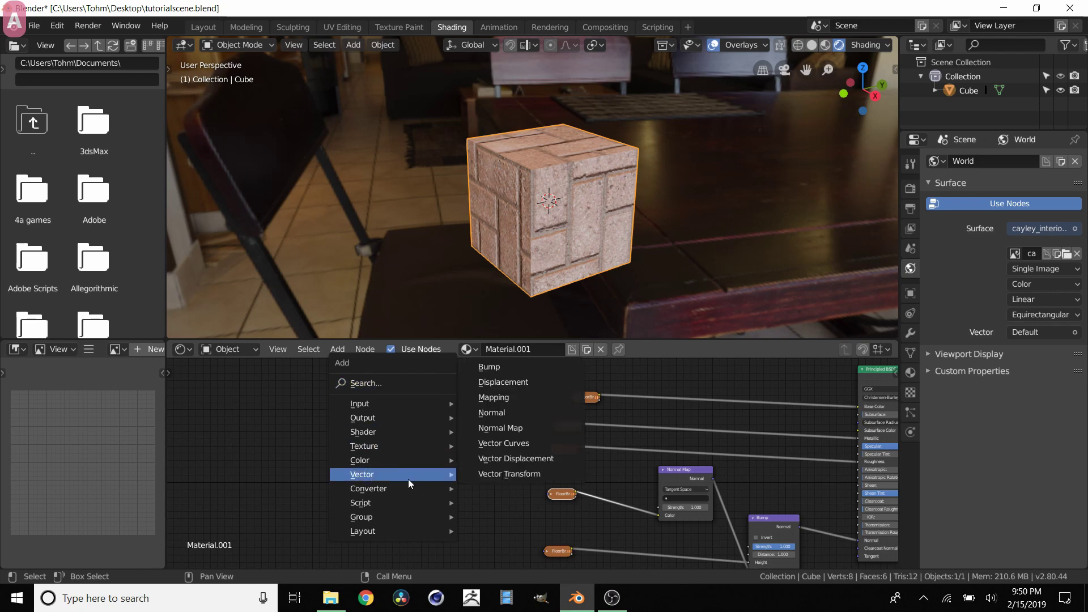
click(506, 409)
click(376, 418)
Connect the Mapping node's Vector output to the Vector inputs of the base color, metallic and roughness textures
scroll(459, 421, up, 3)
drag(457, 457, 501, 468)
drag(588, 404, 586, 404)
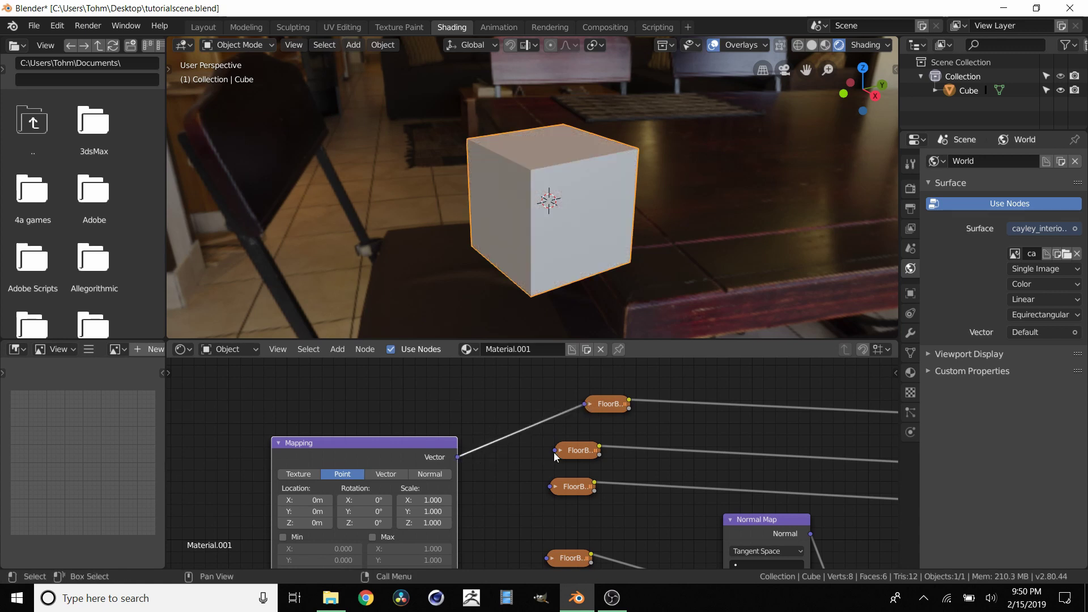
click(559, 450)
drag(553, 453, 468, 471)
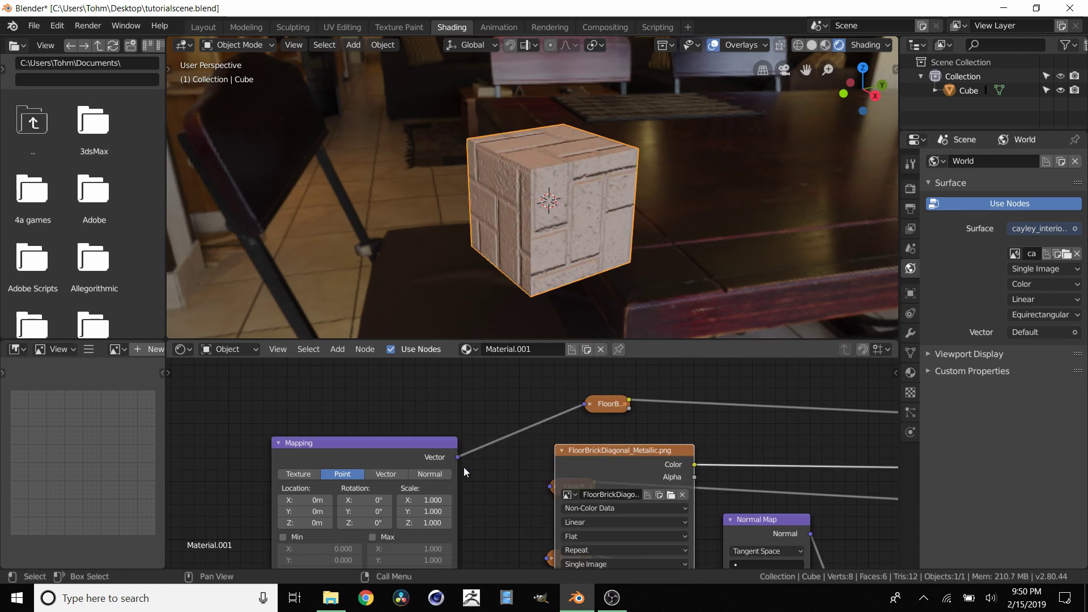
click(459, 458)
click(560, 451)
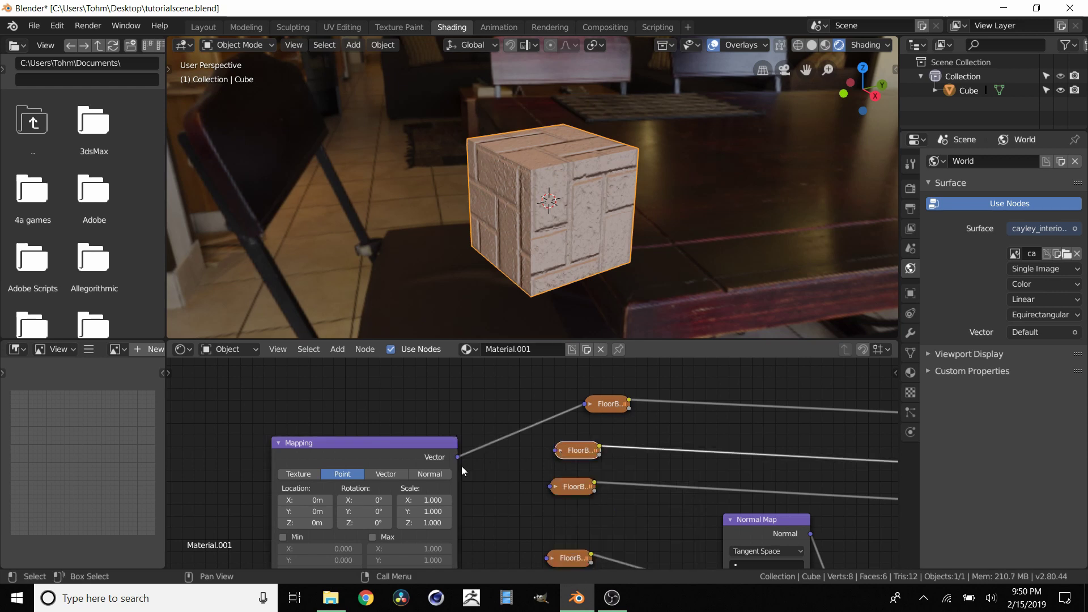
drag(458, 458, 554, 451)
drag(457, 457, 547, 491)
Connect the Mapping node's Vector output to the Vector inputs of the normal and height textures
middle_drag(521, 498, 496, 421)
drag(434, 382, 438, 387)
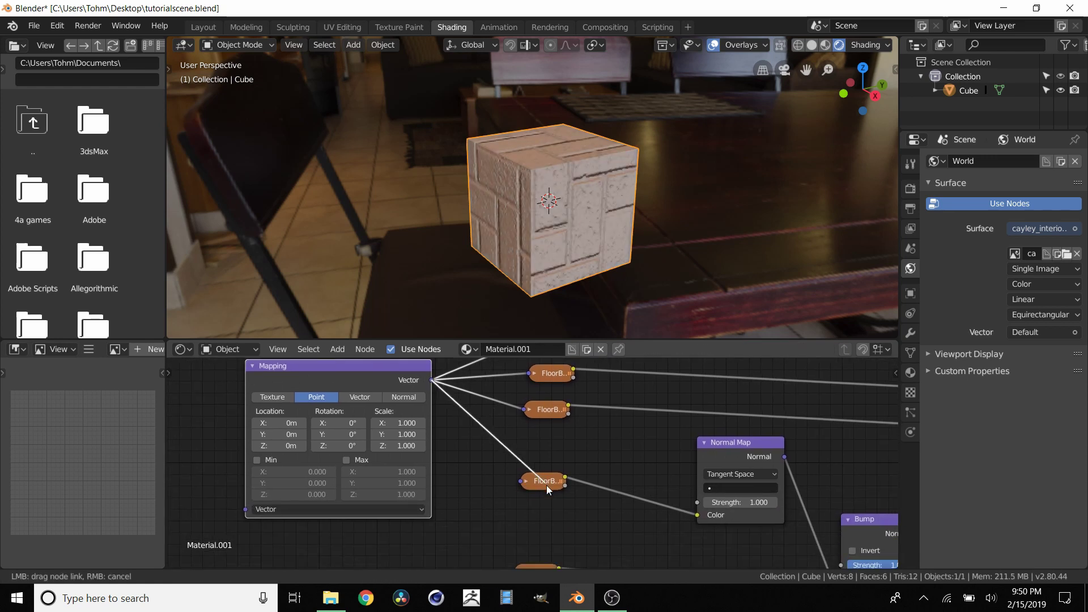
drag(546, 487, 522, 481)
scroll(499, 485, down, 2)
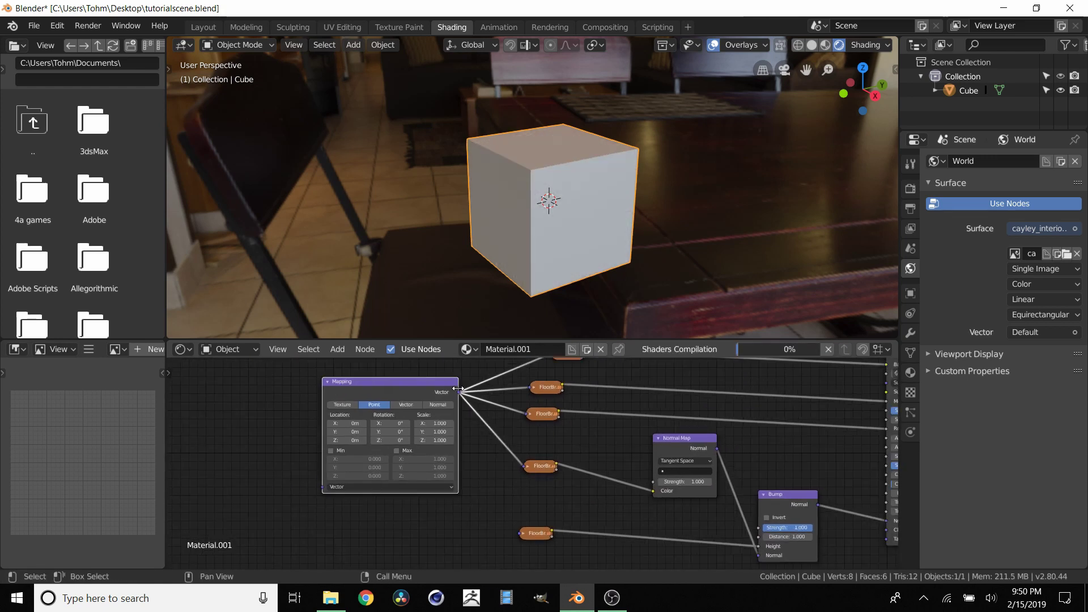
drag(459, 392, 518, 532)
middle_drag(408, 441, 473, 457)
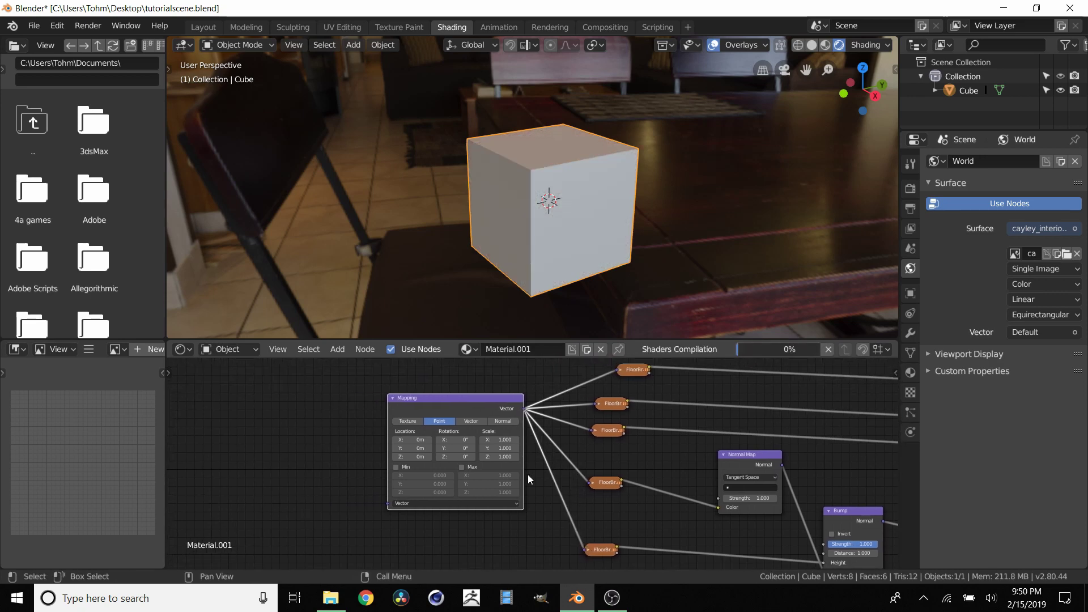
Add a Texture Coordinate node and place it before the Mapping node
scroll(499, 454, up, 3)
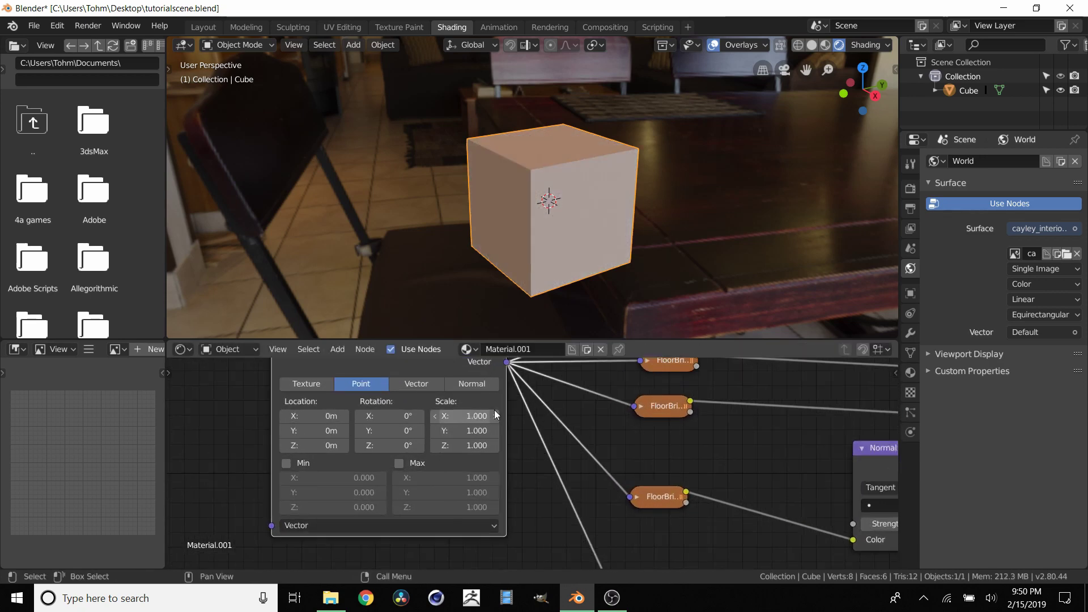
middle_drag(256, 418, 462, 429)
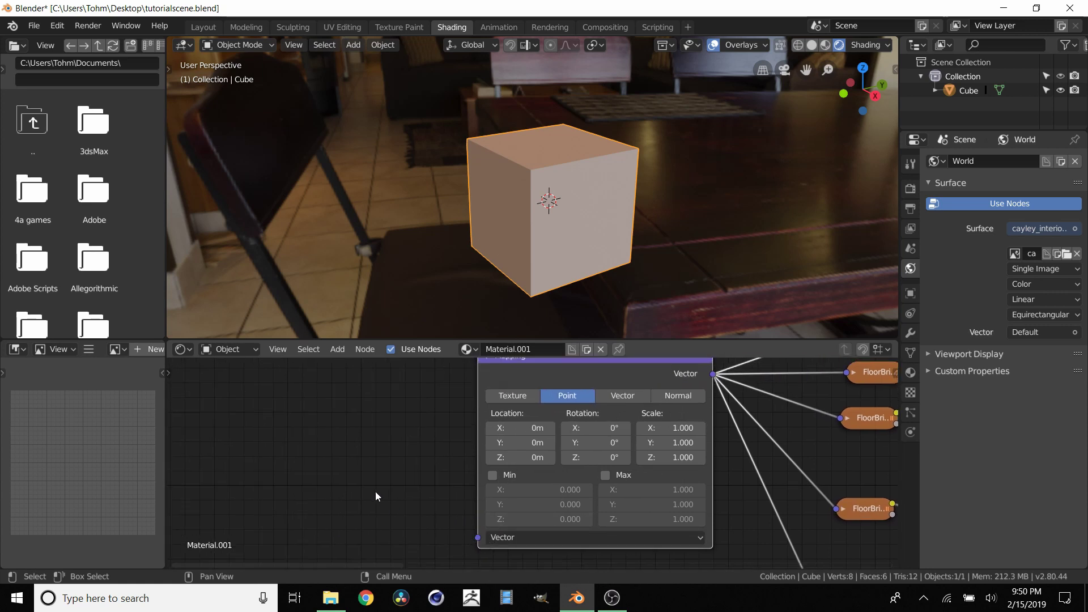
middle_drag(358, 461, 437, 475)
scroll(368, 465, down, 2)
key(shift+a)
mouse_move(360, 460)
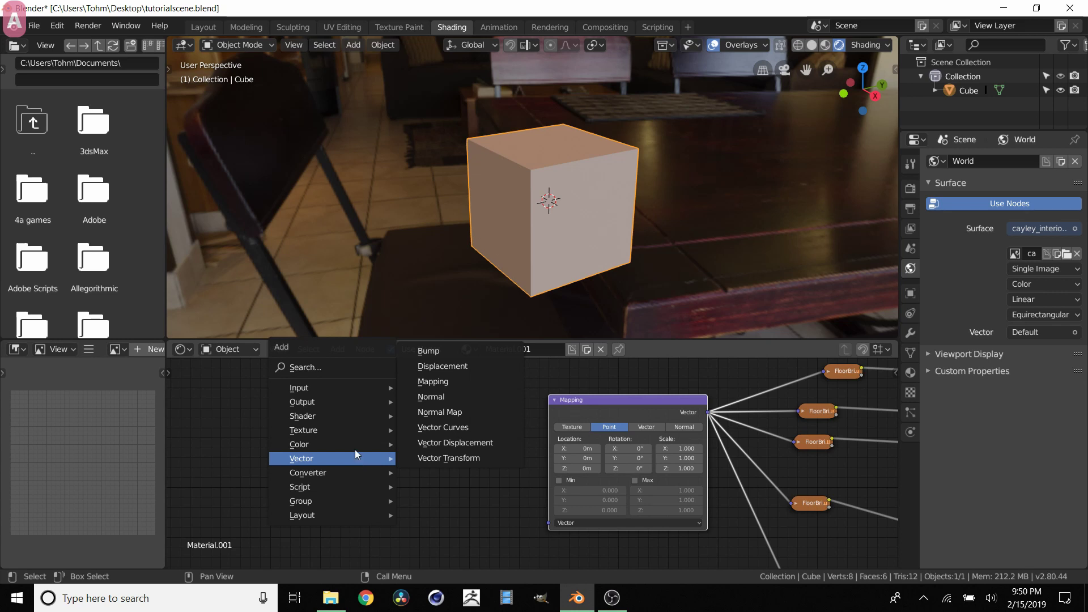
mouse_move(338, 389)
click(453, 341)
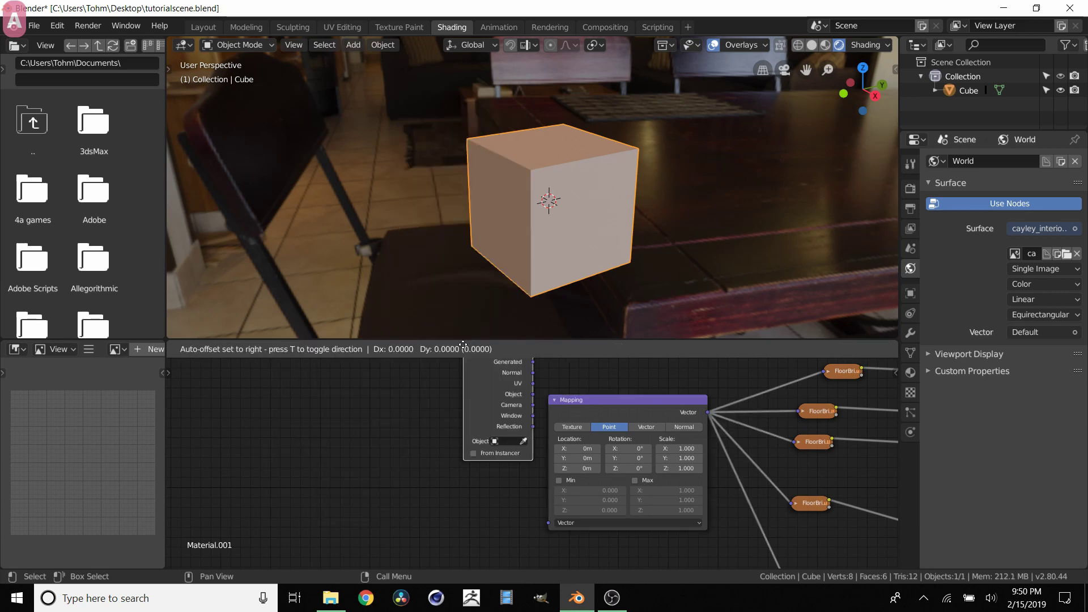
click(430, 421)
Connect the Texture Coordinate node's UV output to the Mapping node's Vector input
middle_drag(570, 148, 556, 197)
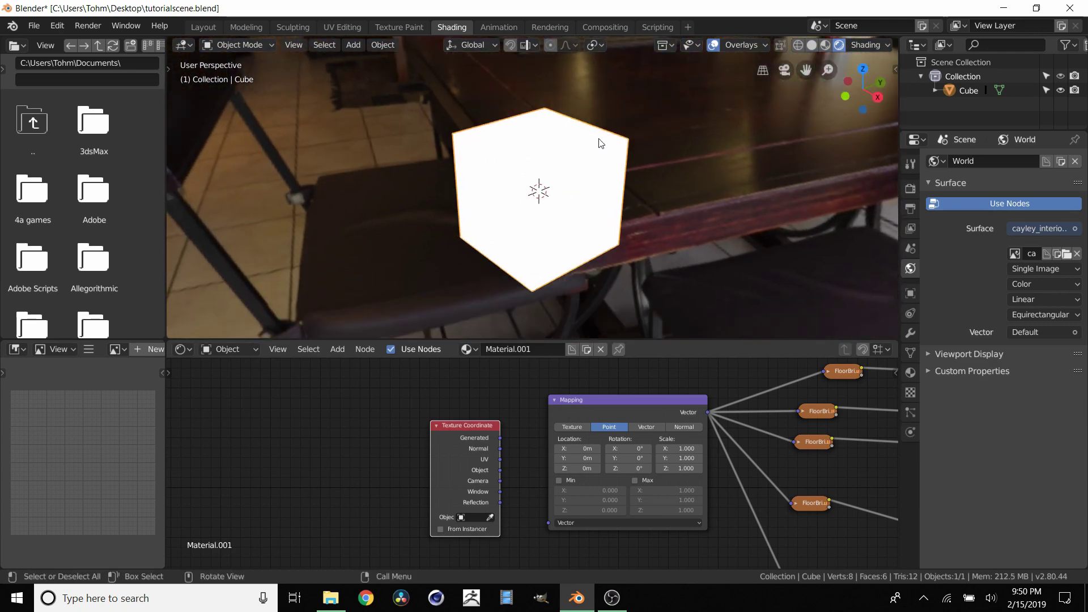
scroll(510, 463, up, 1)
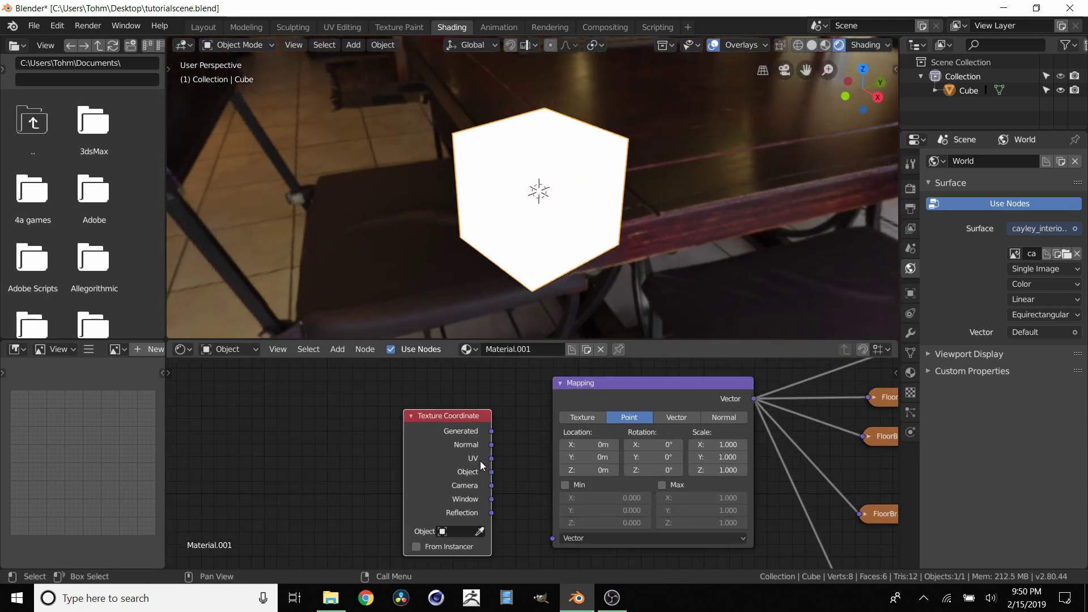
drag(491, 458, 566, 540)
middle_drag(570, 195, 549, 141)
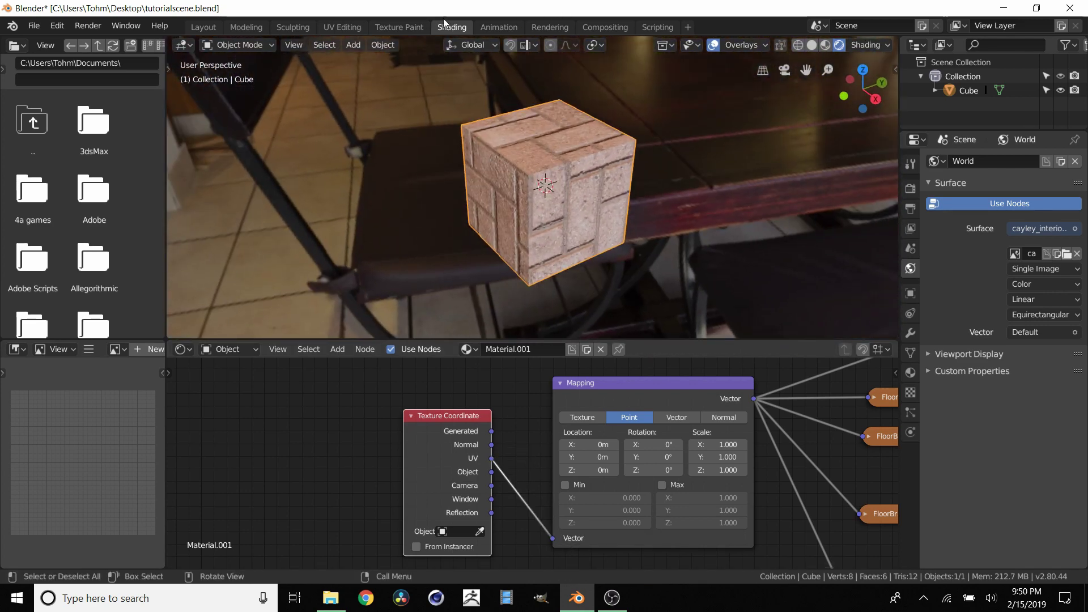
Examine the UV layout of all the cube's faces in the UV Editing workspace and return to Shading
click(356, 26)
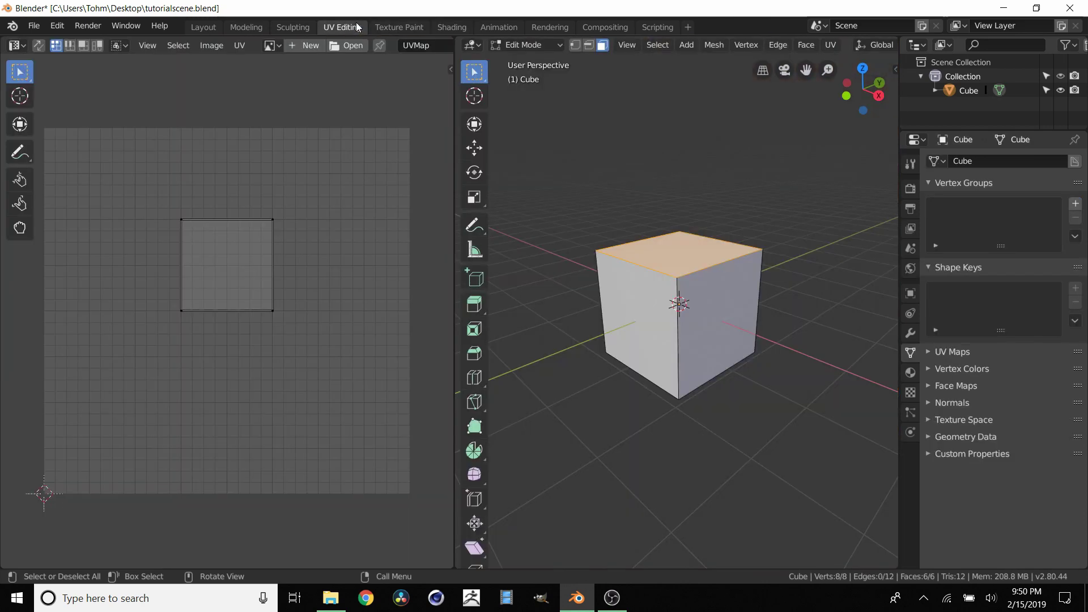
click(666, 313)
key(a)
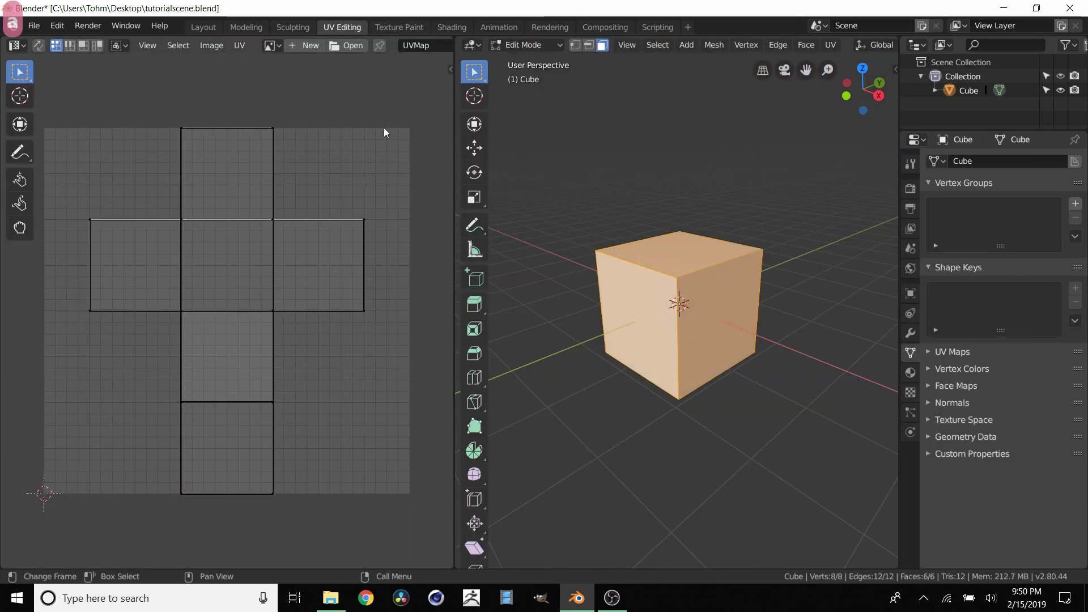
click(446, 27)
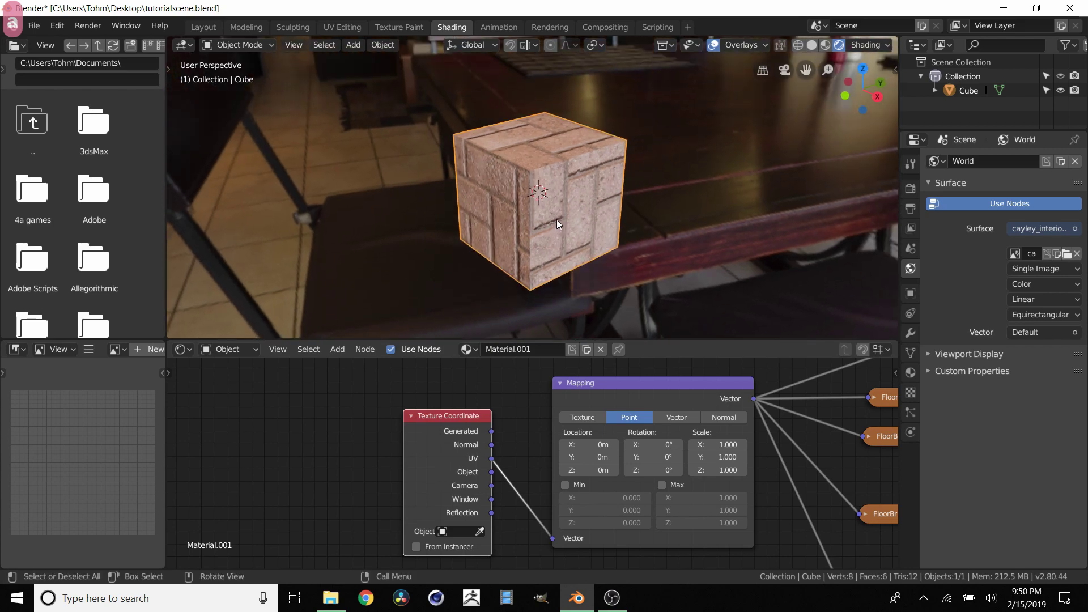
Adjust the spacing between the Texture Coordinate and Mapping nodes to tidy the node tree
scroll(607, 397, down, 3)
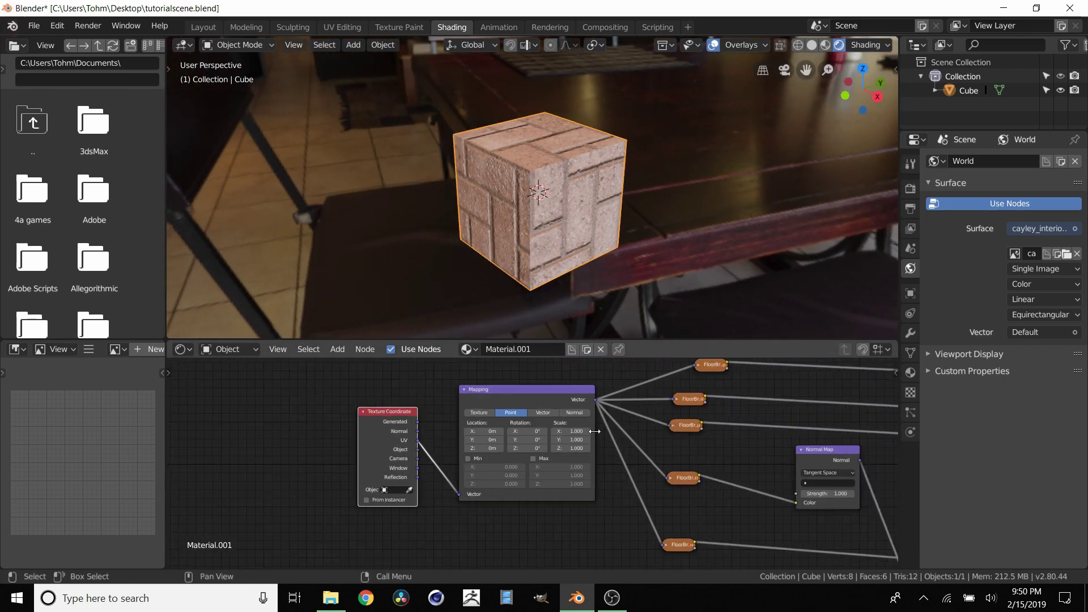
drag(391, 413, 384, 410)
drag(480, 409, 479, 405)
scroll(477, 401, down, 3)
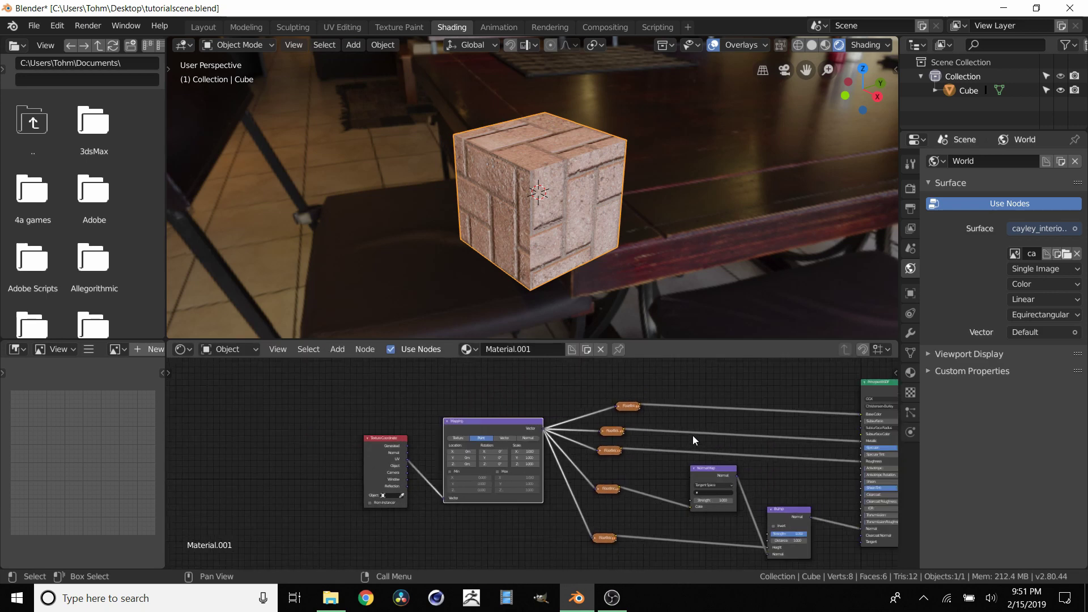
middle_drag(679, 486, 602, 430)
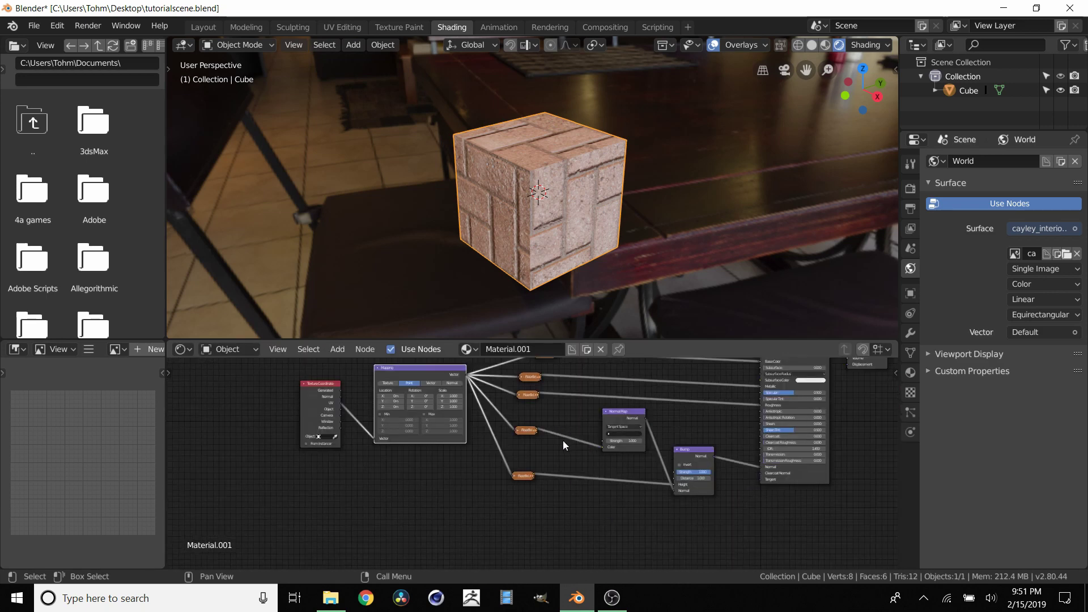
Set the Mapping node's X and Y scale to 2
middle_drag(483, 445, 491, 499)
scroll(491, 499, up, 8)
middle_drag(407, 440, 494, 457)
scroll(491, 457, up, 5)
mouse_move(482, 450)
mouse_down()
mouse_move(544, 451)
mouse_move(488, 450)
mouse_move(497, 450)
mouse_up()
click(469, 450)
text(1.62)
key(Return)
click(453, 465)
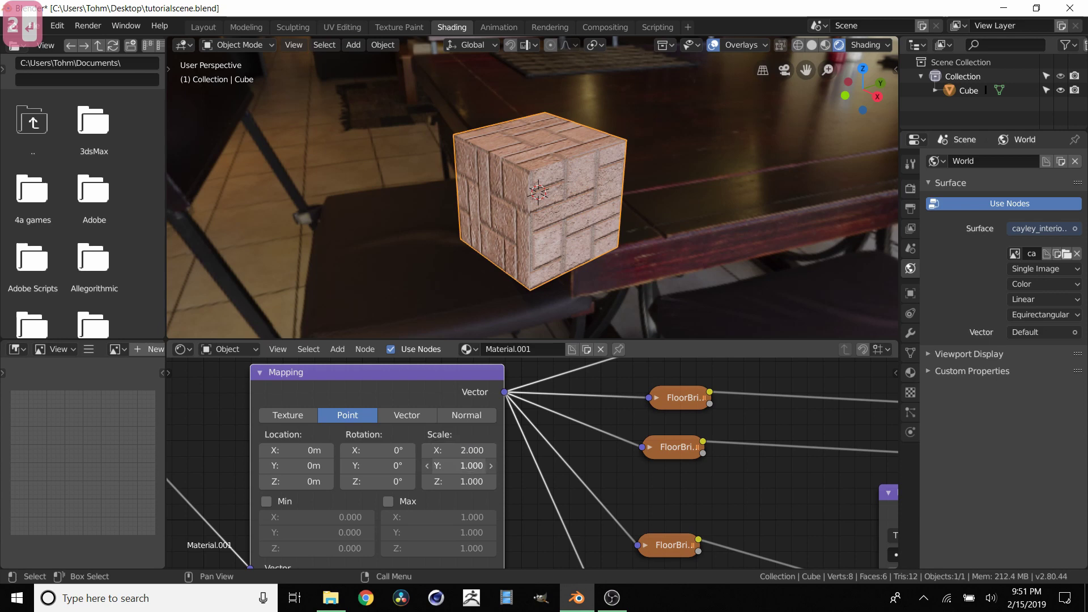
text(2)
key(Return)
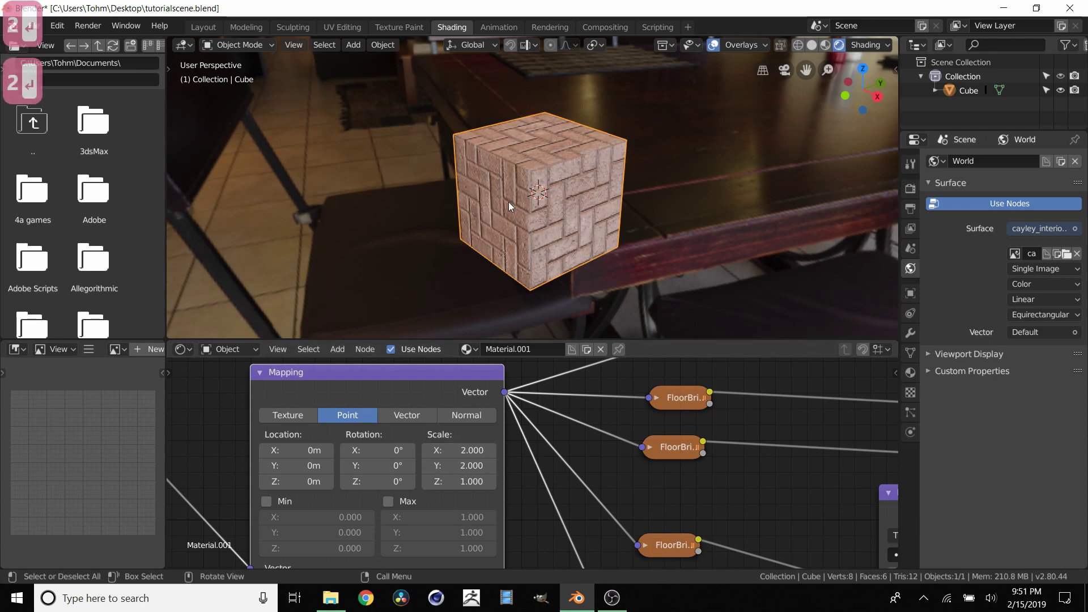
middle_drag(595, 181, 491, 203)
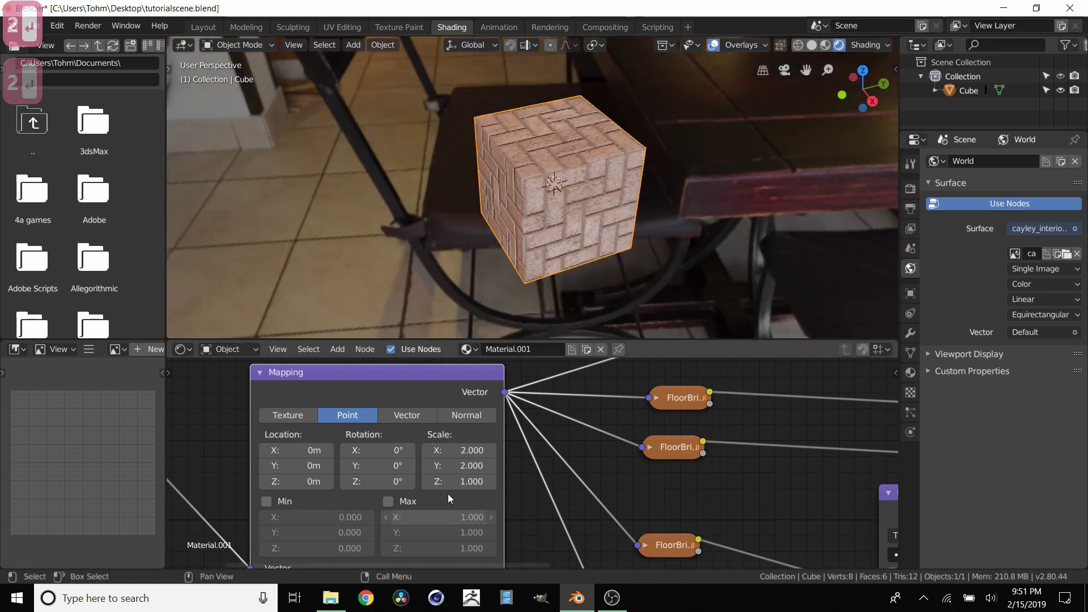
Test the Mapping node's Z scale at 2 twice, setting it back to 1 each time
click(459, 481)
text(2)
key(Return)
click(460, 481)
text(1)
key(Return)
scroll(611, 139, up, 4)
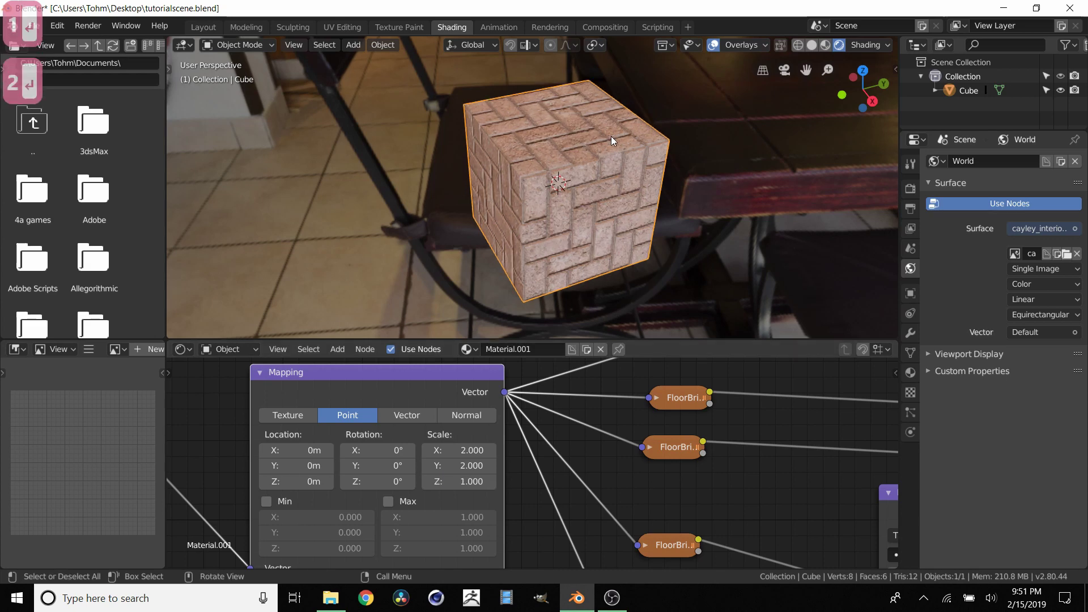
middle_drag(564, 204, 612, 175)
click(450, 485)
text(2)
key(Return)
click(442, 482)
text(1)
key(Return)
scroll(613, 211, down, 5)
middle_drag(566, 231, 574, 236)
middle_drag(548, 180, 546, 188)
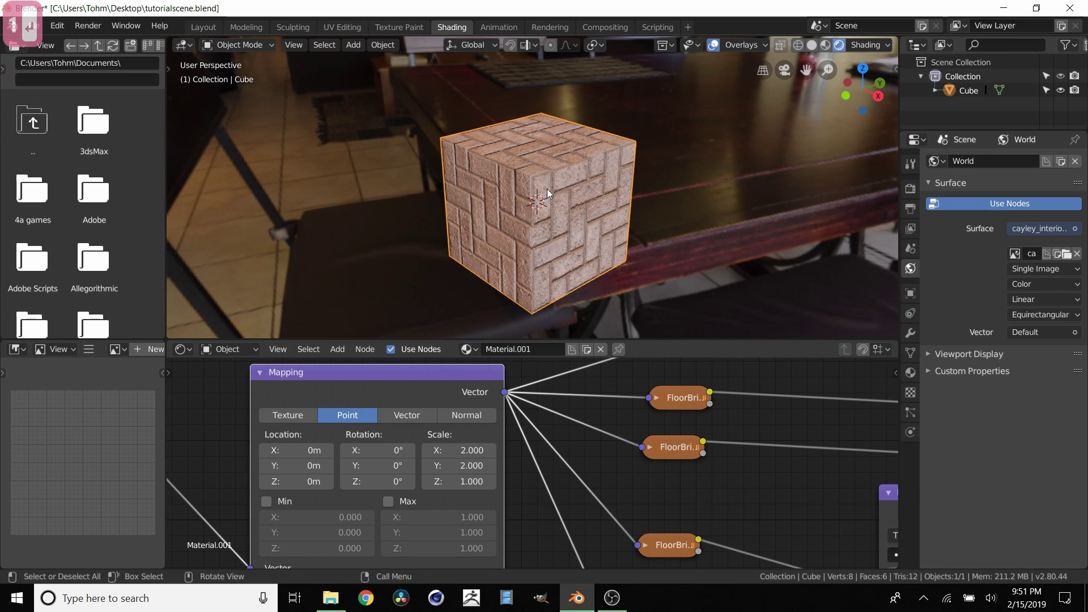
Set the Mapping node's X and Y scale to 3 and inspect the brick tiling around the cube
click(460, 450)
text(3)
key(Return)
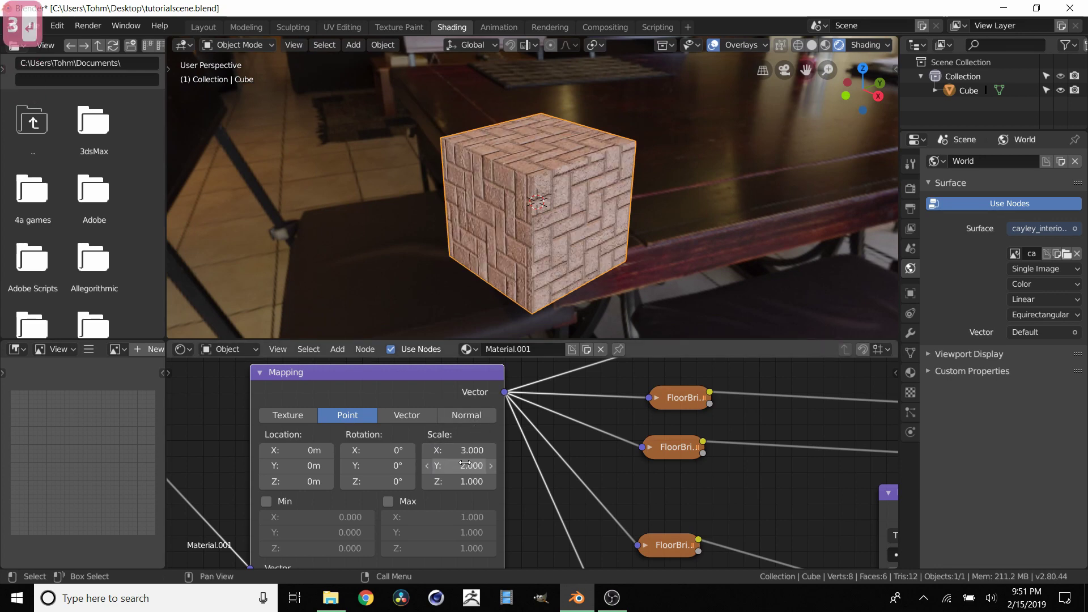
click(465, 465)
text(3)
key(Return)
middle_drag(515, 195, 506, 106)
scroll(533, 204, up, 4)
middle_drag(522, 155, 652, 185)
Switch the render engine to Cycles and set its device to GPU Compute
click(910, 189)
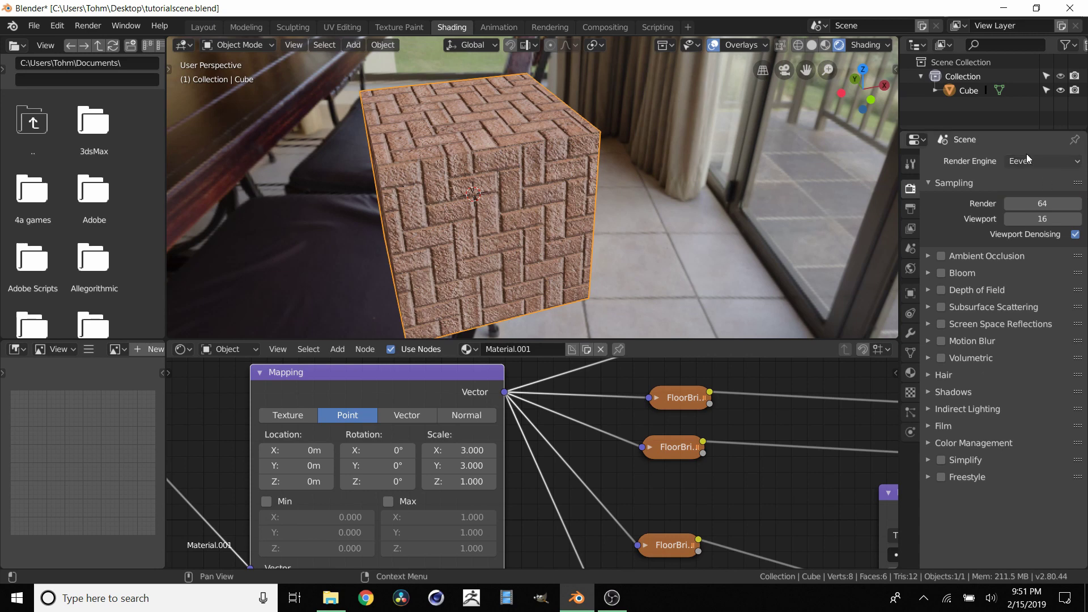
scroll(525, 447, down, 4)
middle_drag(745, 481, 656, 466)
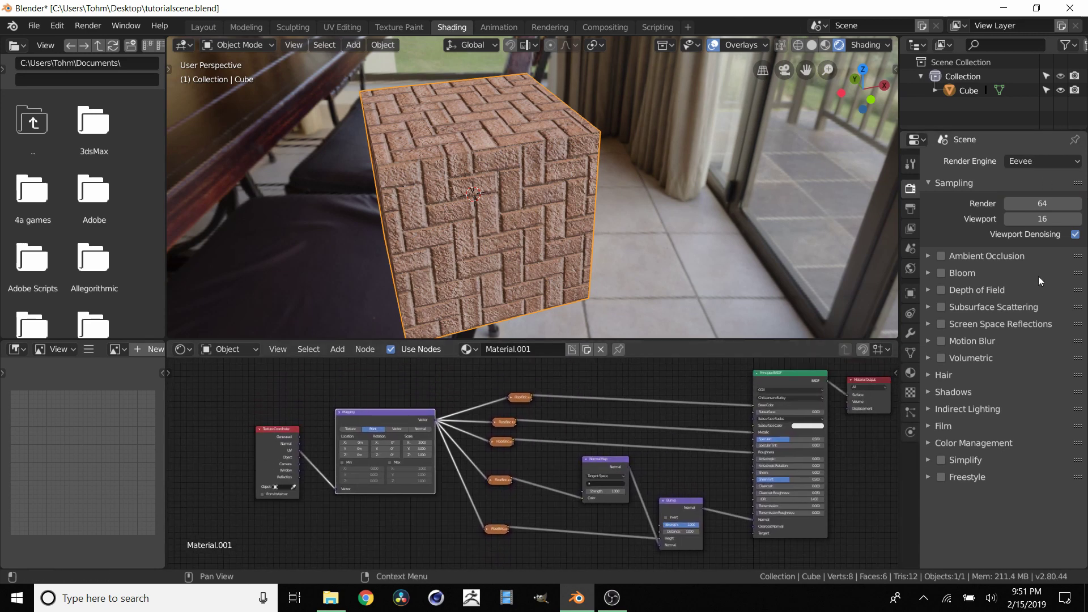
click(1013, 161)
click(1013, 119)
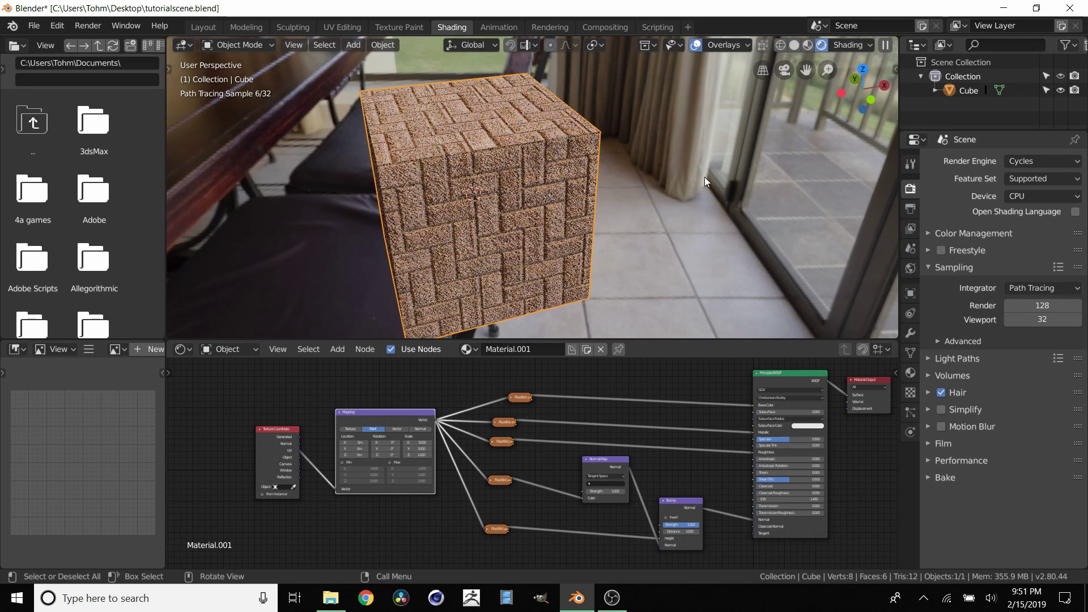
click(1022, 197)
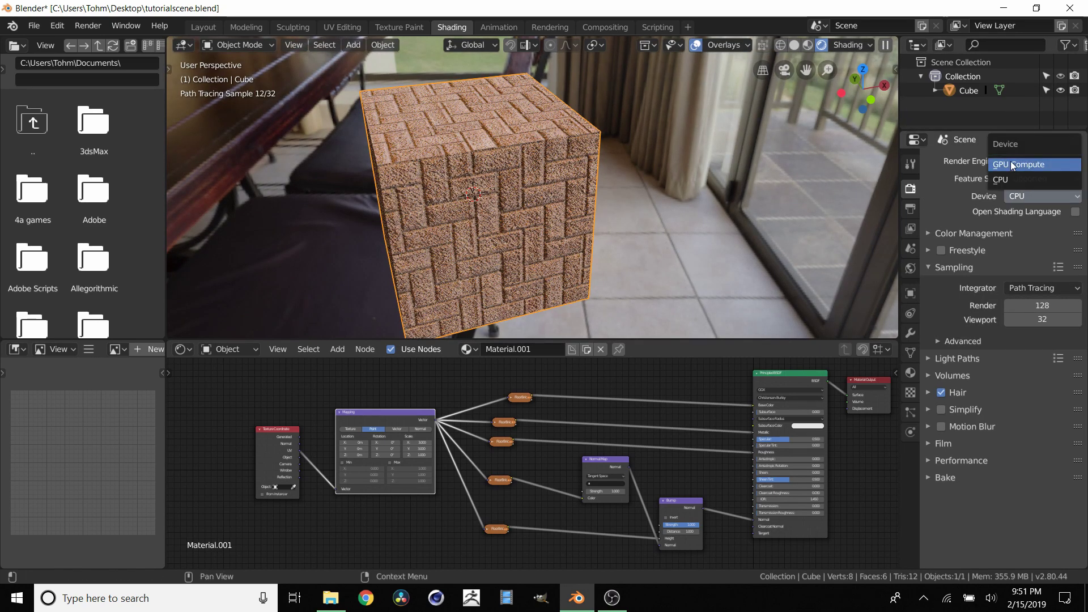
click(1011, 164)
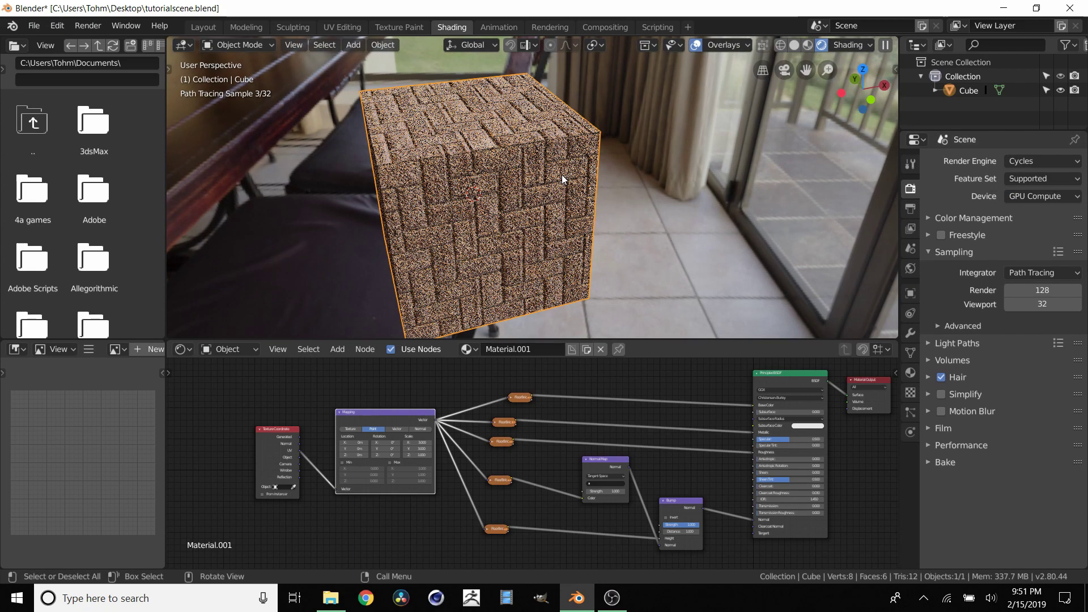
Inspect the Cycles-rendered cube up close and switch the node editor to the World shader
middle_drag(563, 165, 605, 148)
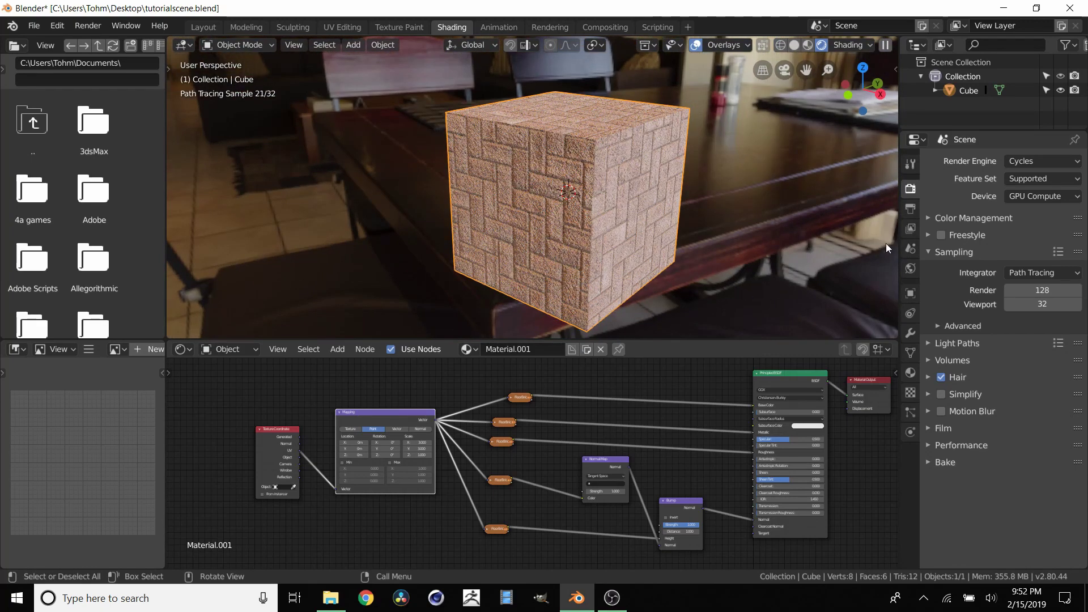
scroll(631, 182, up, 3)
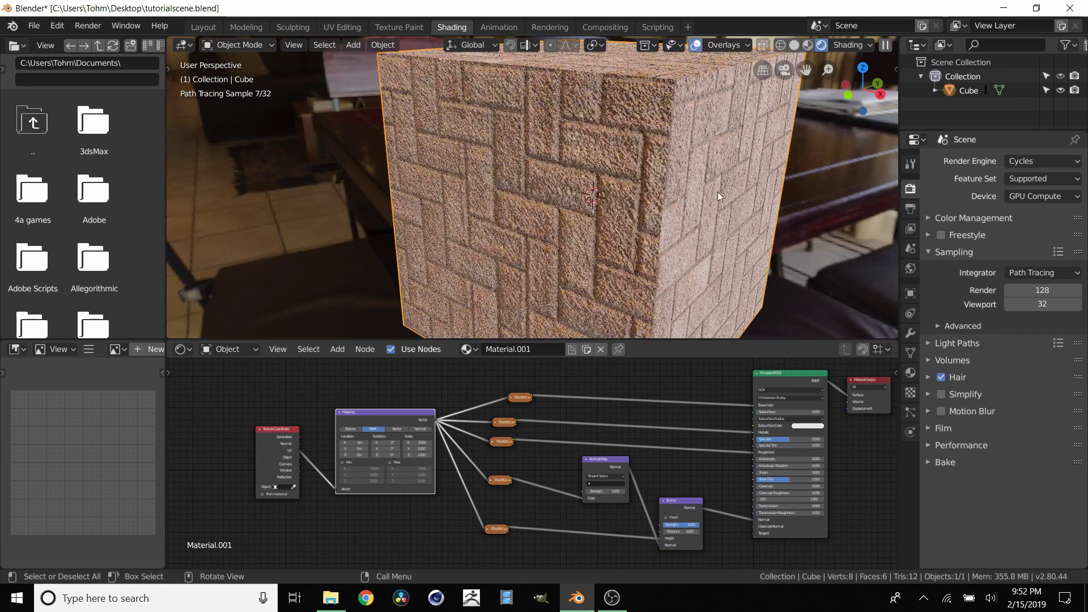
click(230, 352)
click(229, 317)
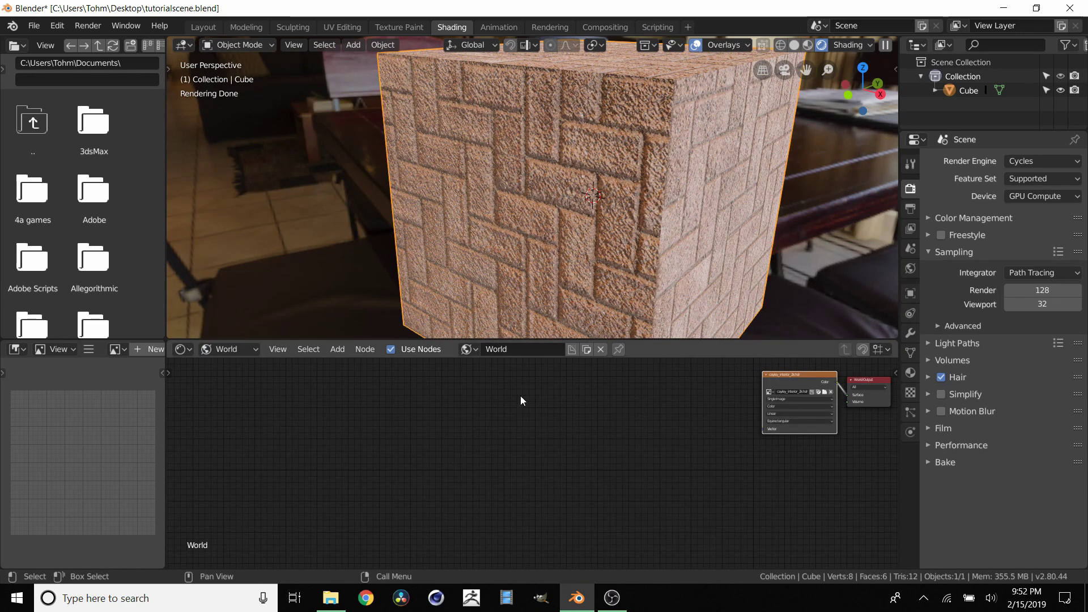
Add a Mapping node to the World shader and connect its Vector output to the cayley_interior_2k.hdr environment texture's Vector input
scroll(623, 431, up, 8)
middle_drag(494, 428, 461, 453)
drag(585, 371, 570, 376)
key(shift+a)
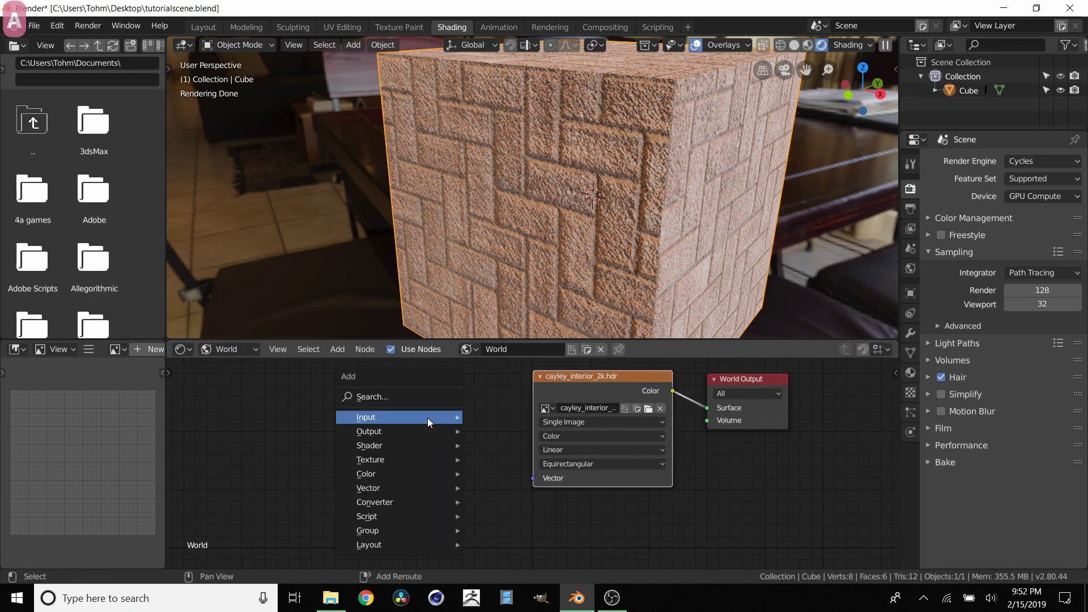
click(386, 397)
text(mapp)
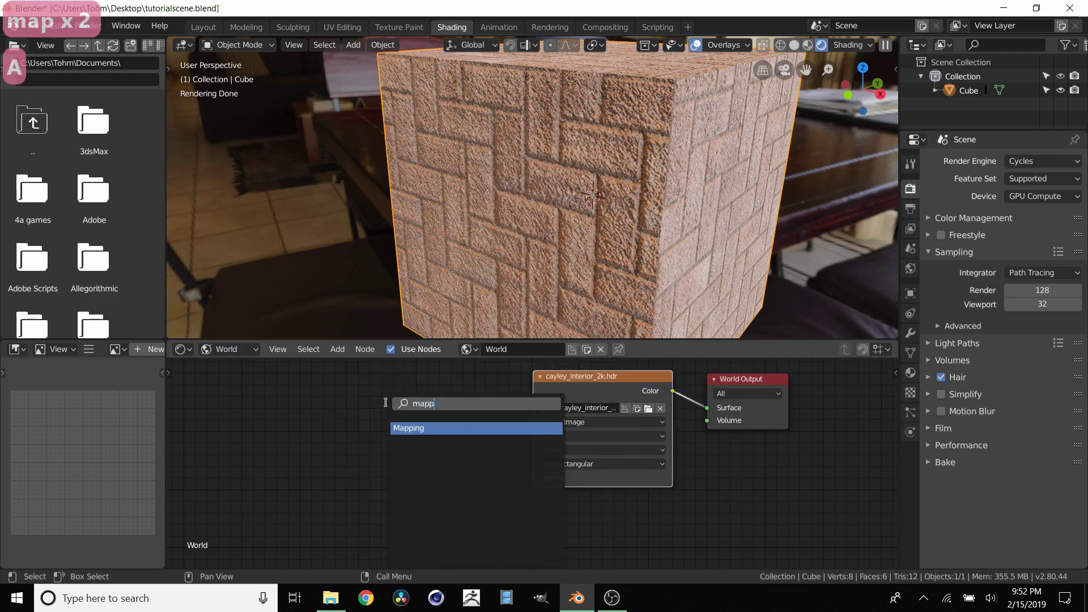
key(Return)
click(319, 394)
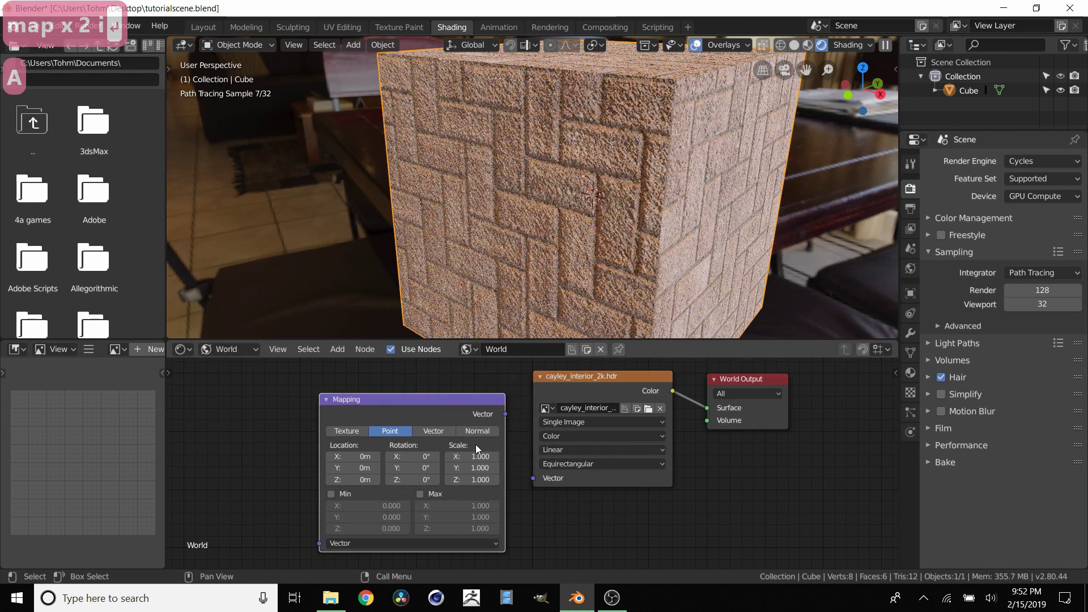
drag(506, 415, 533, 478)
Add a Texture Coordinate node to the World shader and connect its Generated output to the Mapping node's Vector input
middle_drag(282, 420, 473, 430)
key(shift+a)
mouse_move(325, 441)
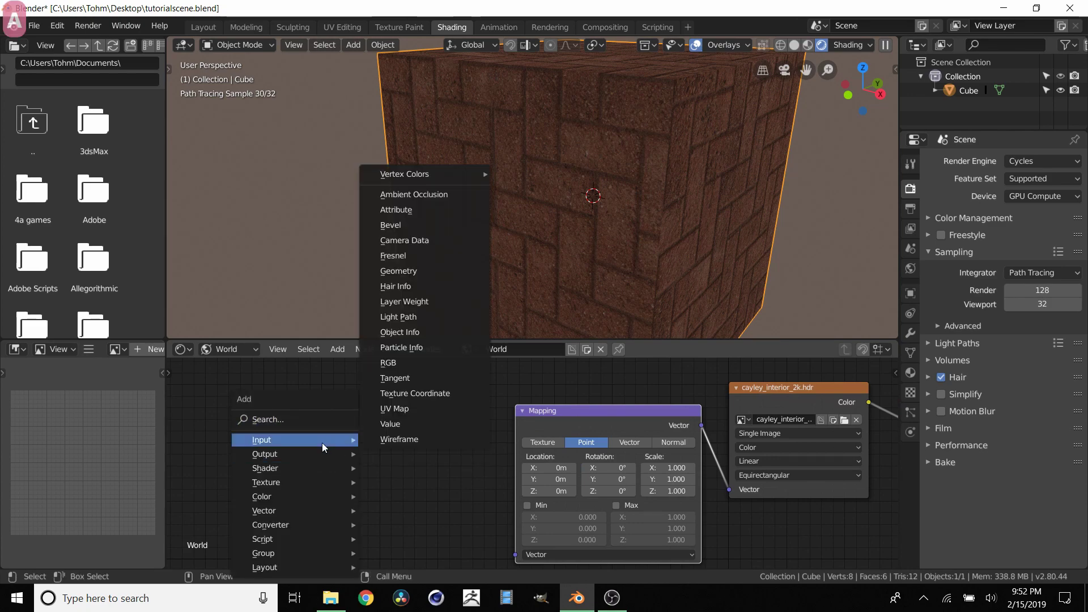
click(410, 392)
click(489, 479)
middle_drag(488, 479, 409, 429)
drag(403, 420, 478, 533)
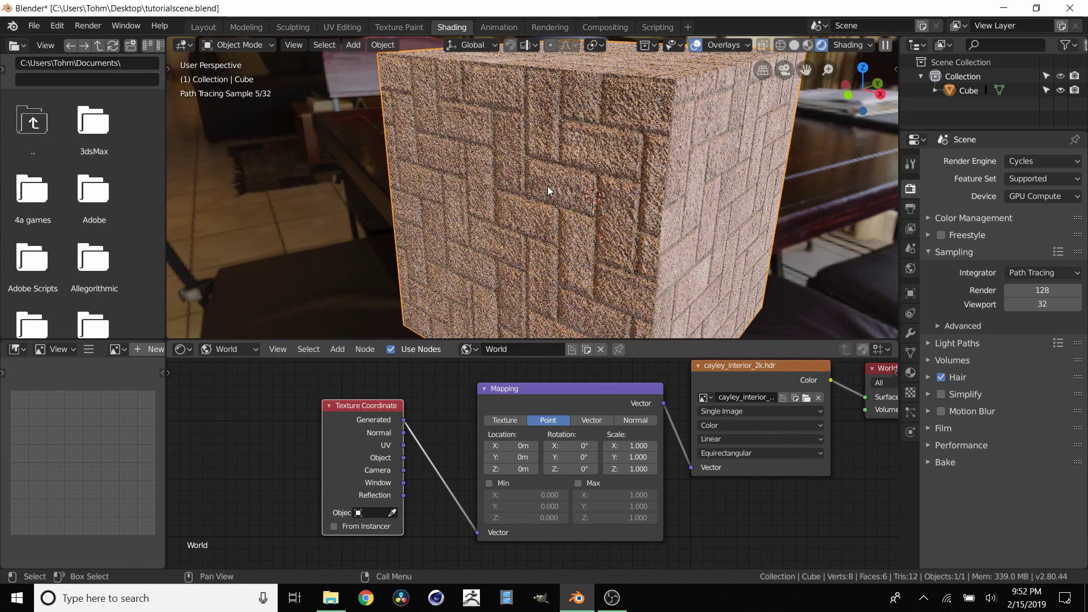
Set the World Mapping node's Z rotation to 60°, followed by 69.9°, to turn the HDR environment around the cube
scroll(552, 188, down, 3)
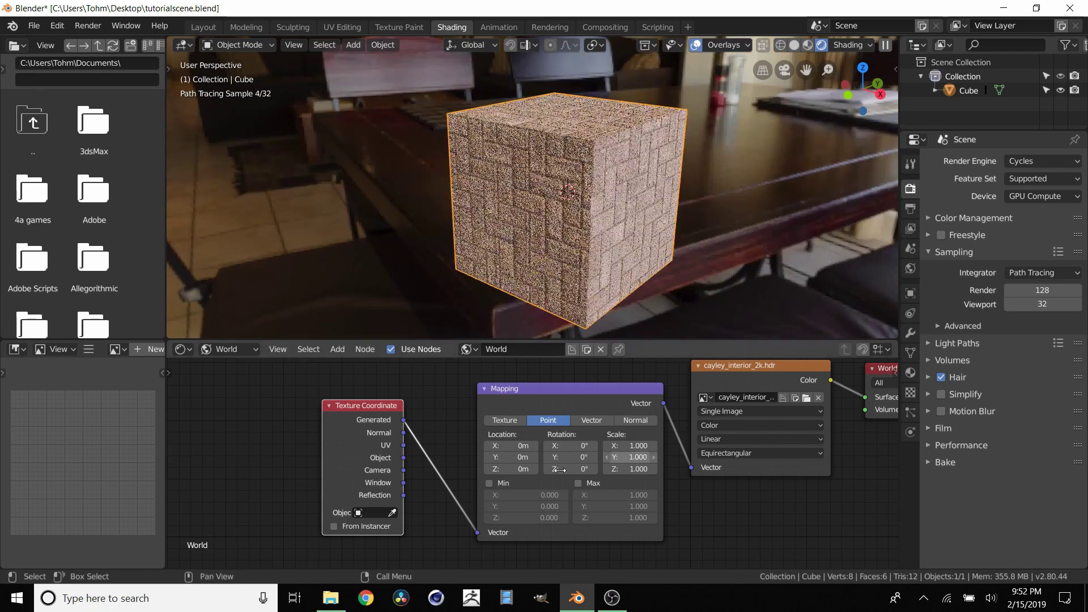
click(590, 471)
click(580, 469)
text(60)
key(Return)
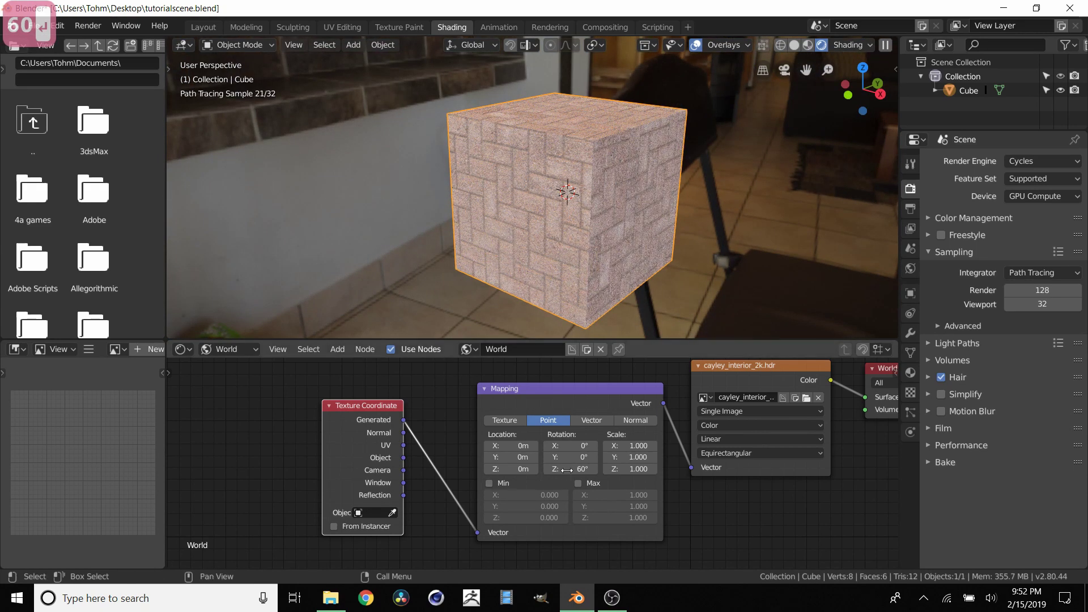
drag(572, 469, 601, 469)
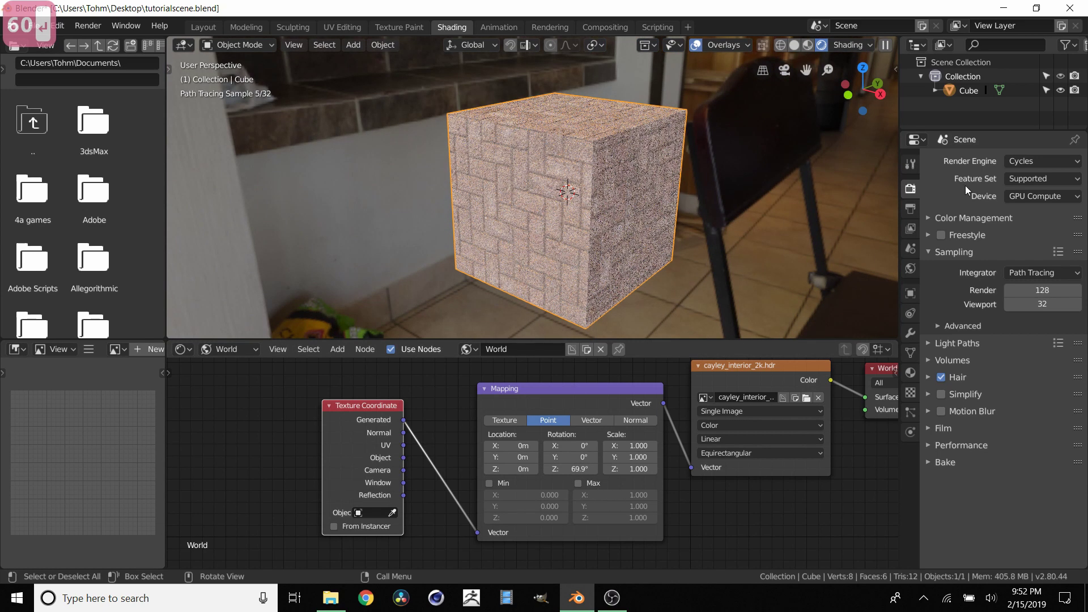
Switch the render engine from Cycles to Eevee
click(1048, 162)
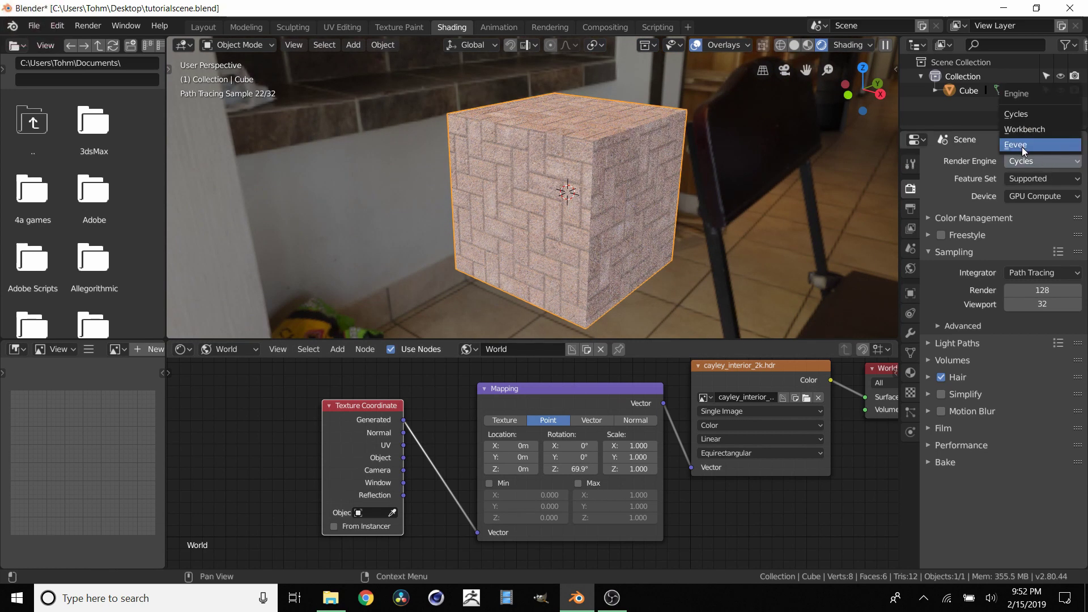
click(1022, 147)
middle_drag(511, 198, 538, 232)
Set the World Mapping node's Z rotation to about 129° and inspect the lighting on the cube
drag(571, 469, 695, 469)
middle_drag(555, 171, 513, 151)
scroll(514, 151, up, 3)
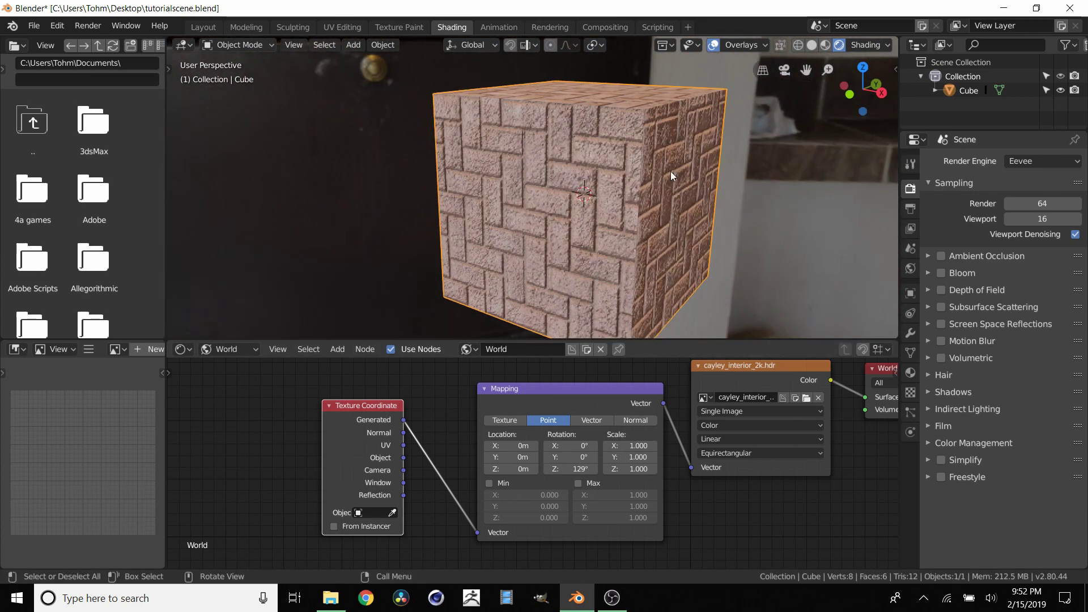
middle_drag(620, 130, 610, 144)
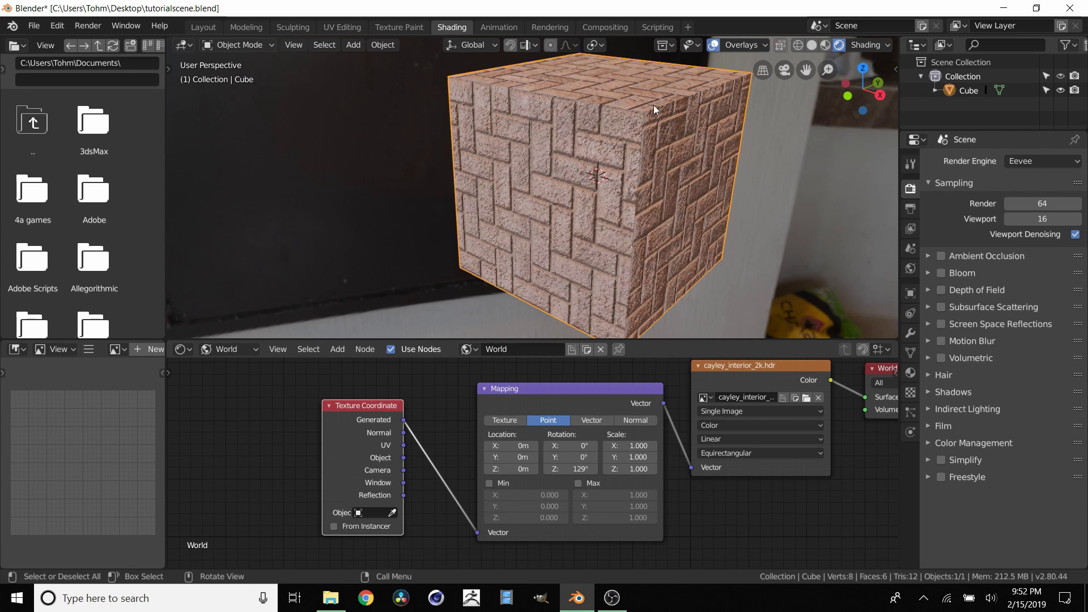
scroll(648, 137, down, 2)
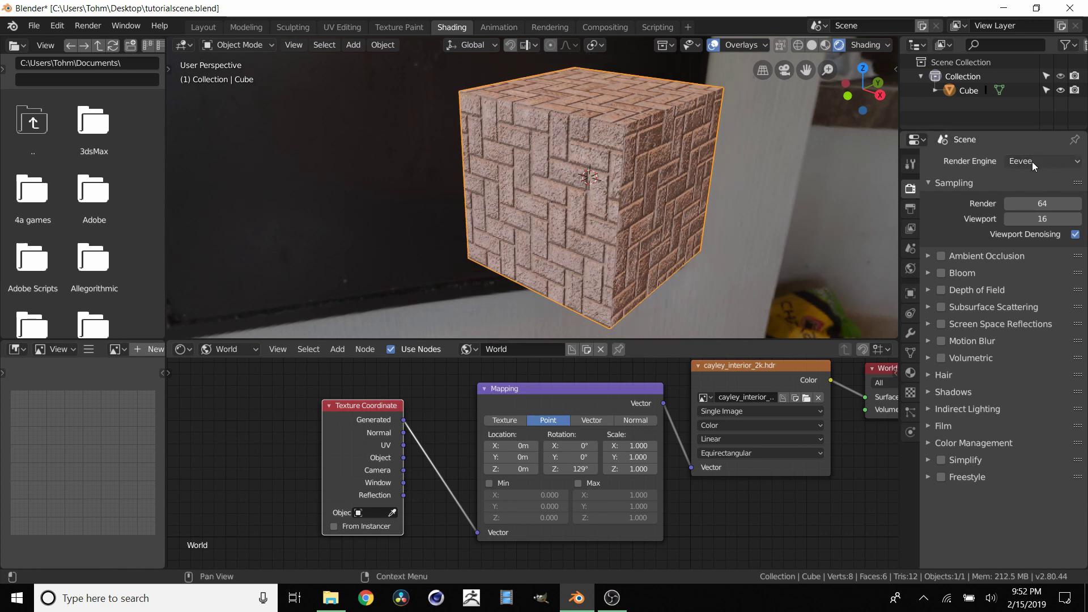
Enable Ambient Occlusion for Eevee, comparing the brick grooves up close with it on and off
click(942, 257)
scroll(596, 158, up, 4)
scroll(597, 162, up, 1)
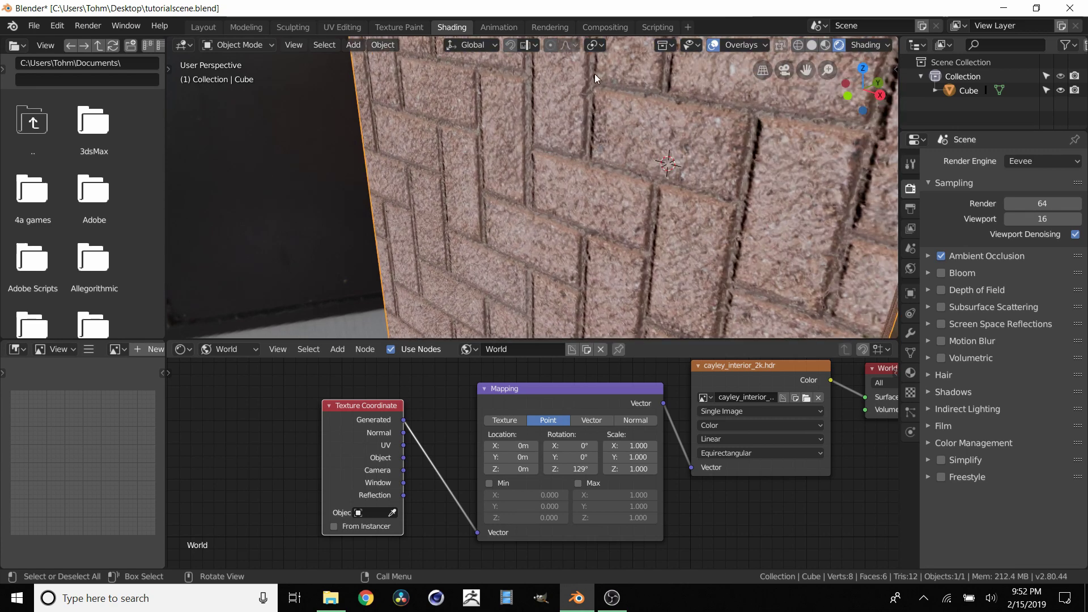
click(942, 256)
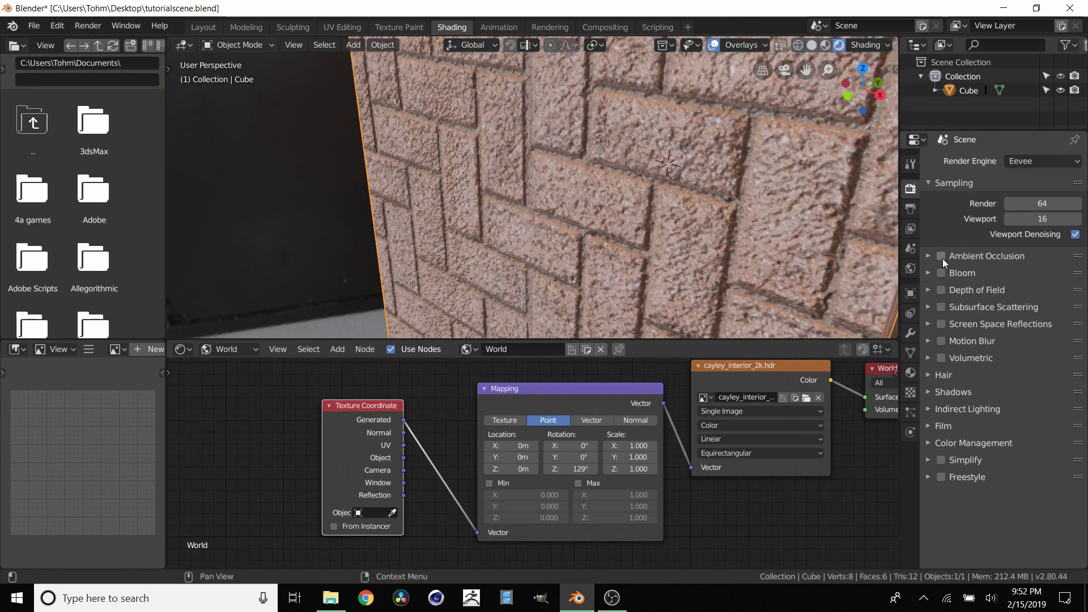
click(942, 257)
scroll(623, 221, down, 5)
middle_drag(567, 203, 706, 173)
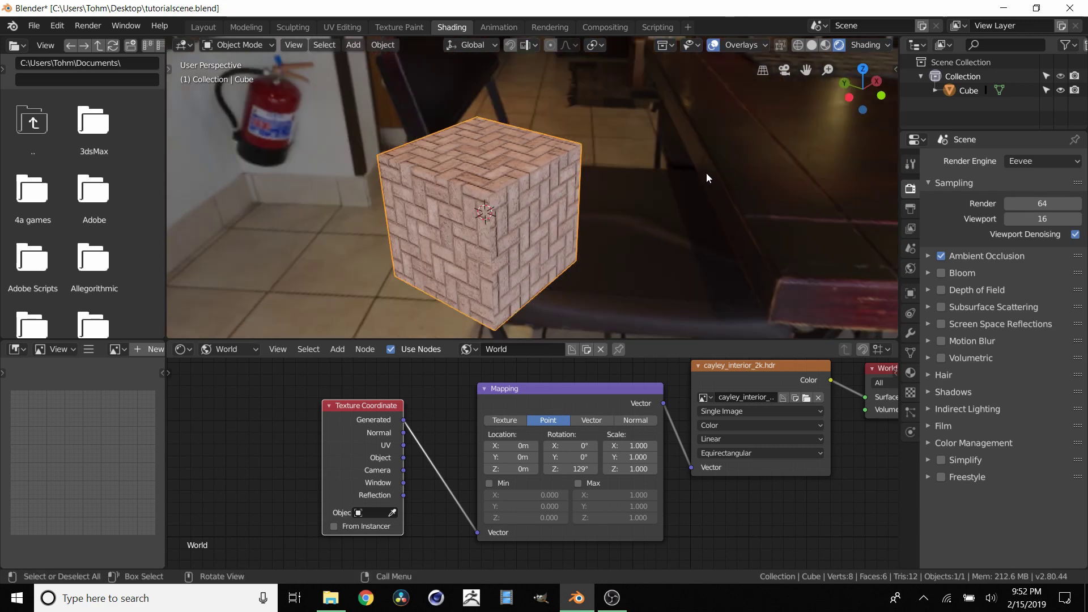
Switch the node editor back to the Object shader and bring the whole Material.001 node tree into view
click(237, 350)
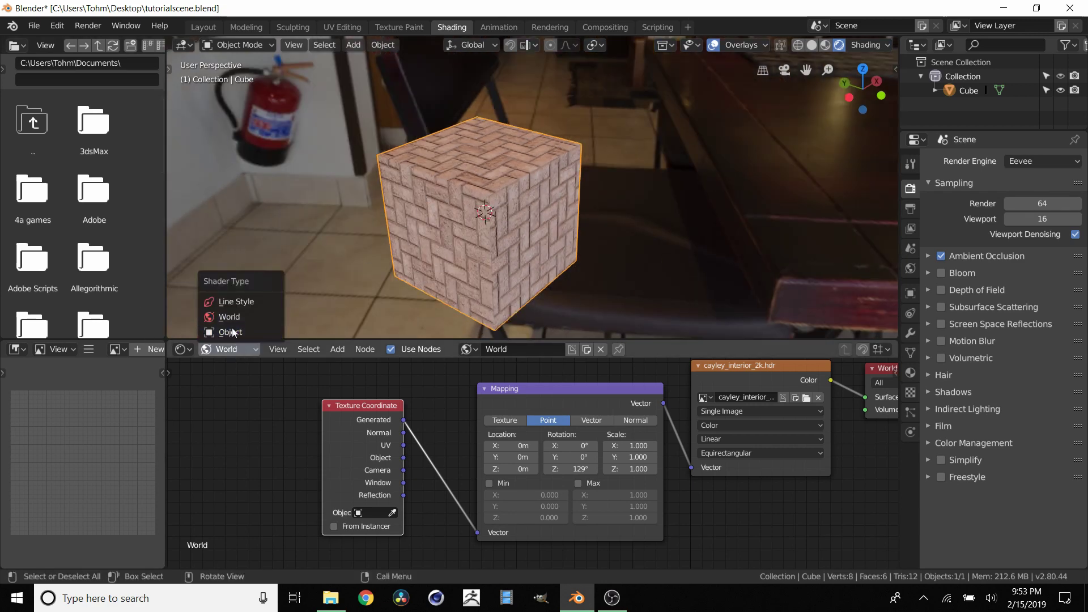
click(232, 331)
middle_drag(547, 428, 601, 423)
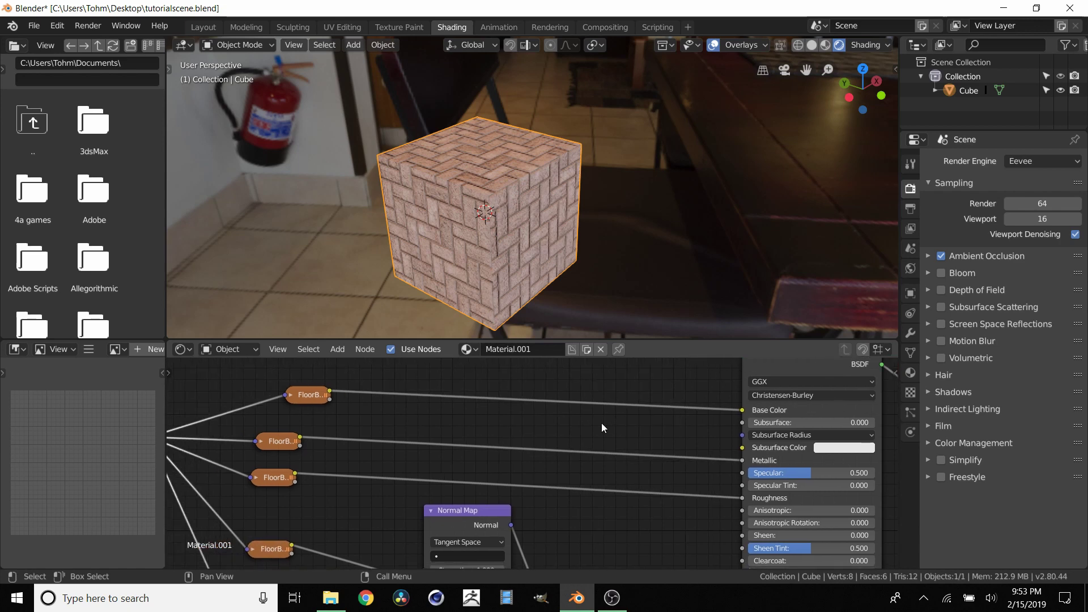
scroll(601, 423, down, 3)
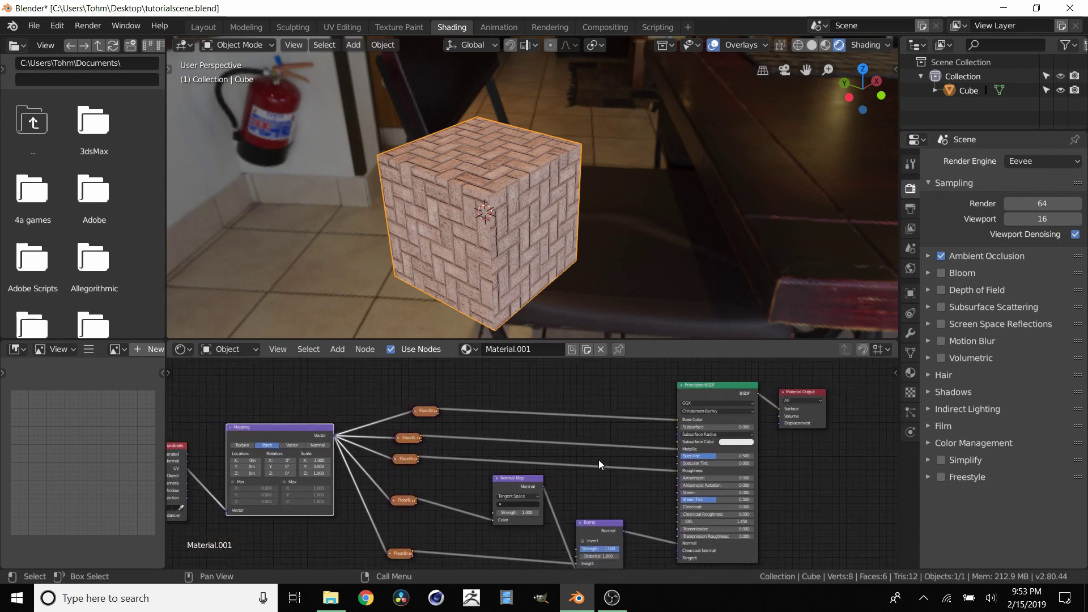
scroll(596, 459, down, 2)
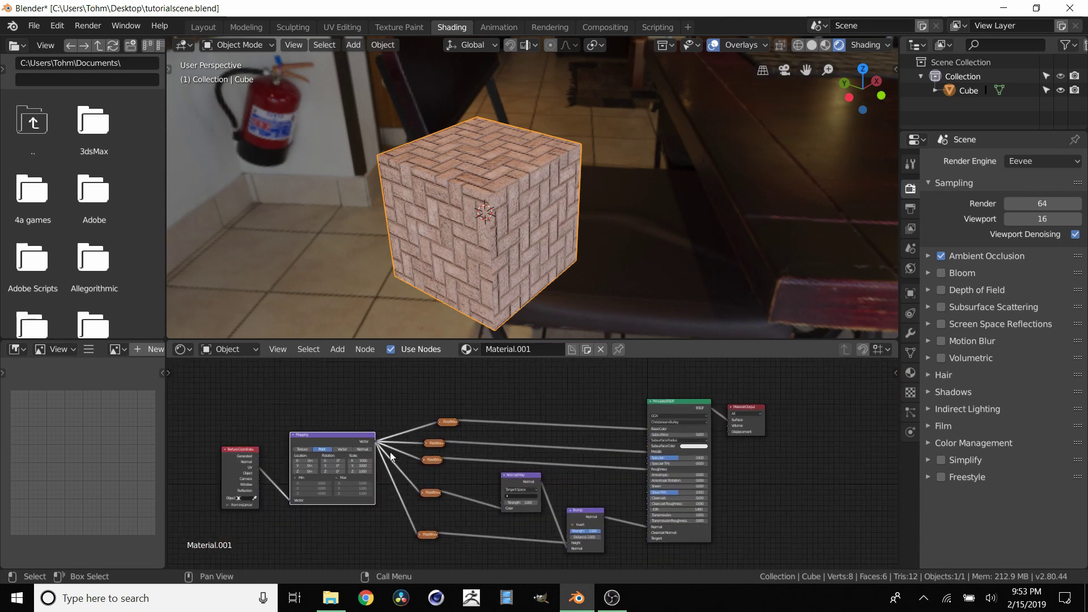
middle_drag(576, 420, 600, 412)
Review the brick material's image textures, Normal Map, Bump, Mapping and Texture Coordinate nodes and how they are connected
click(461, 411)
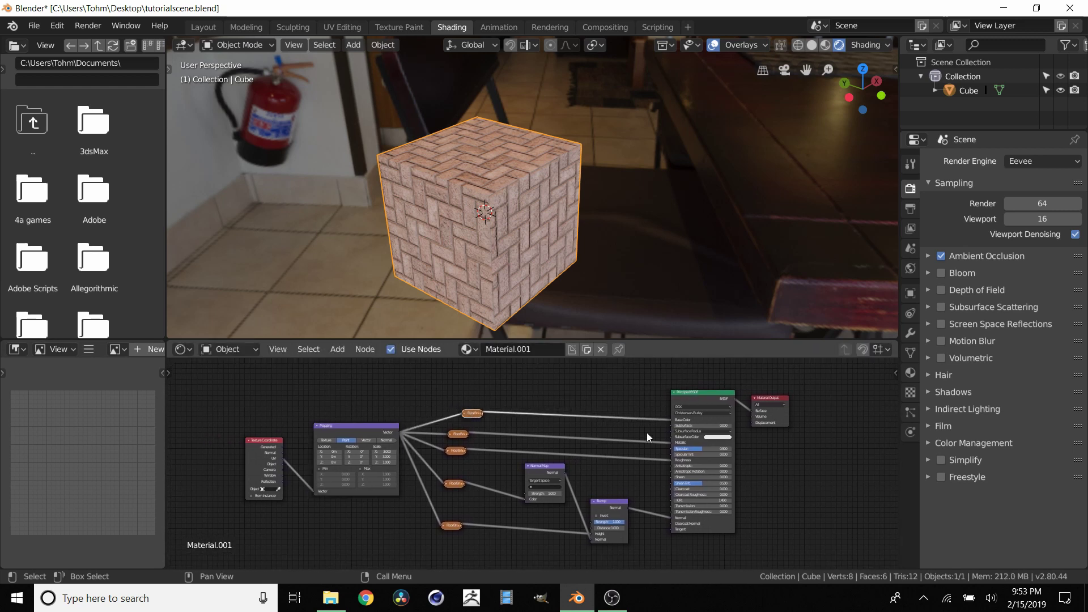
click(454, 434)
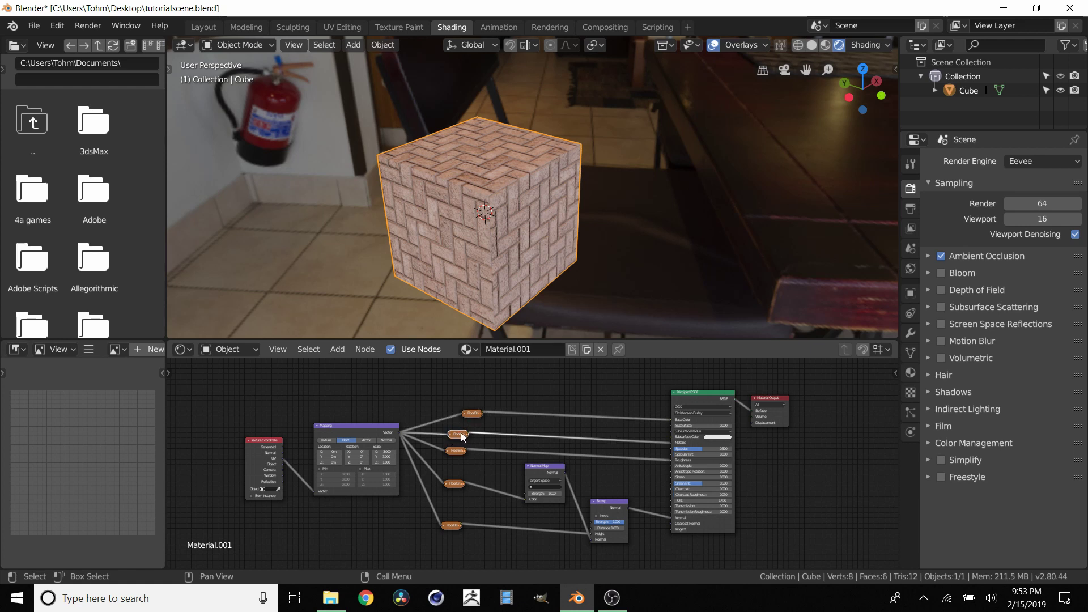
click(457, 450)
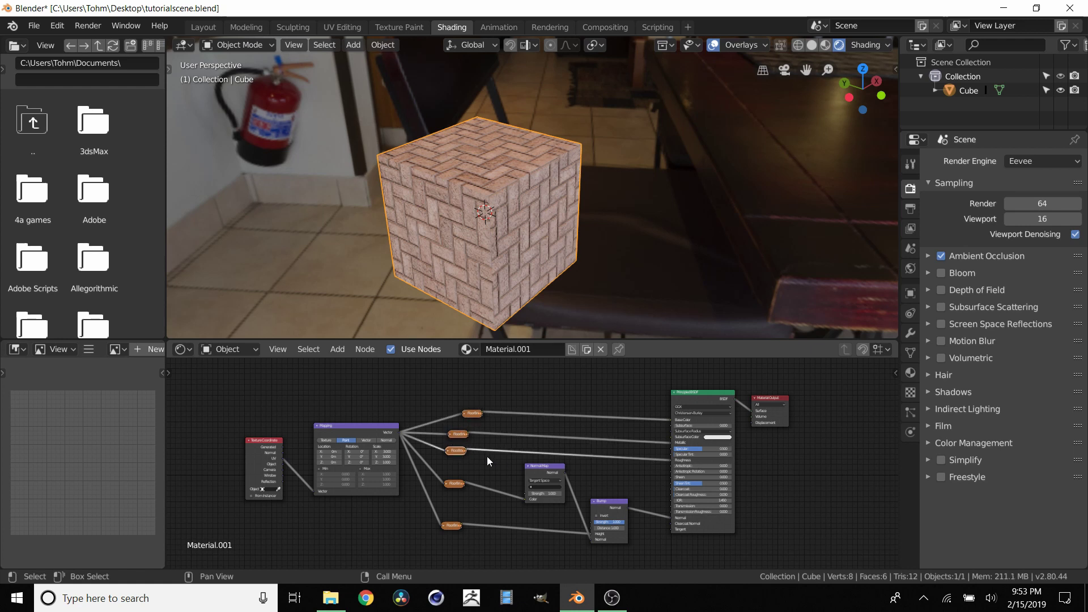
click(452, 484)
scroll(536, 505, up, 2)
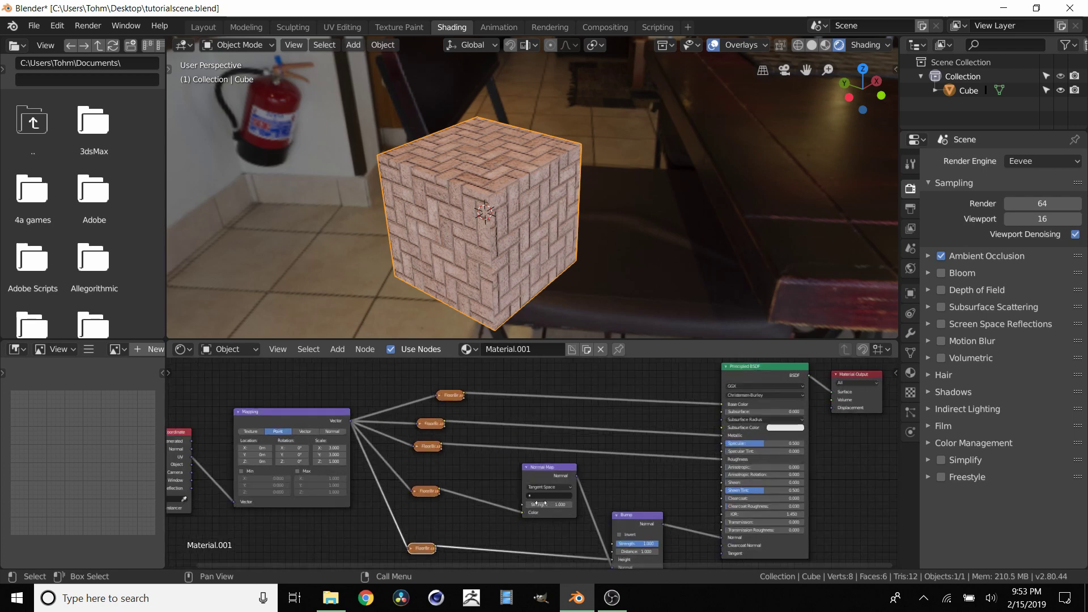
click(530, 468)
middle_drag(593, 518, 544, 461)
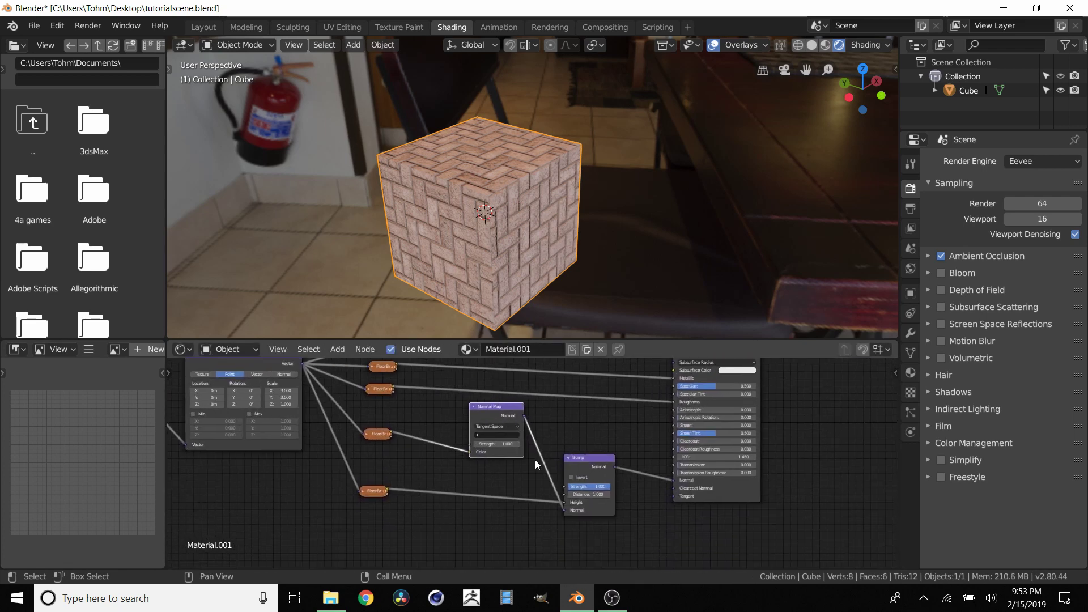
drag(591, 456, 591, 462)
middle_drag(271, 482, 492, 536)
drag(492, 535, 318, 385)
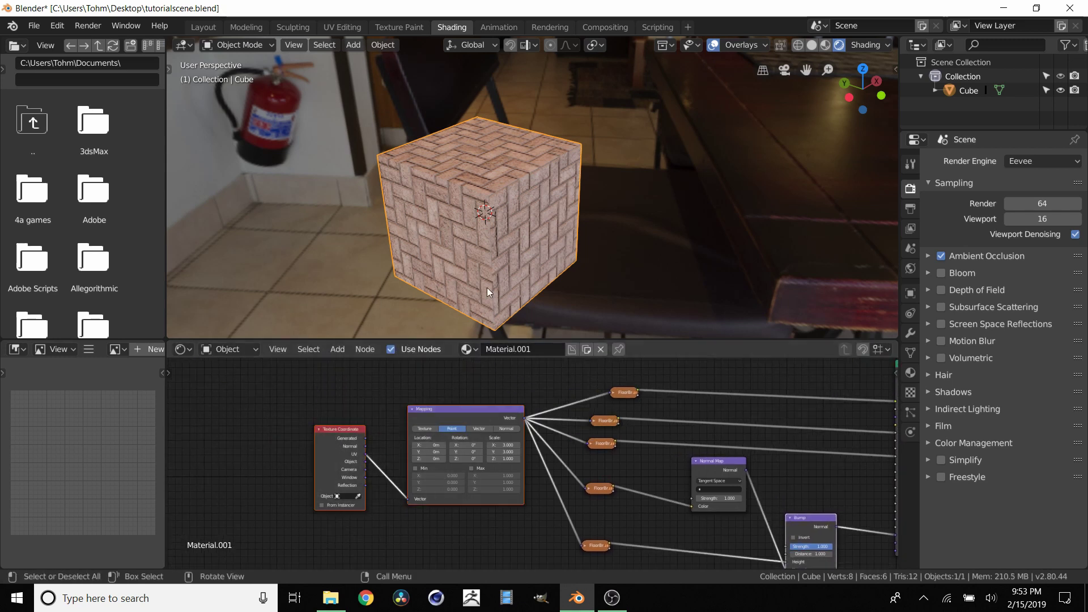
Examine the brick relief on the cube from several angles along with the Bump node's settings
middle_drag(453, 233, 507, 282)
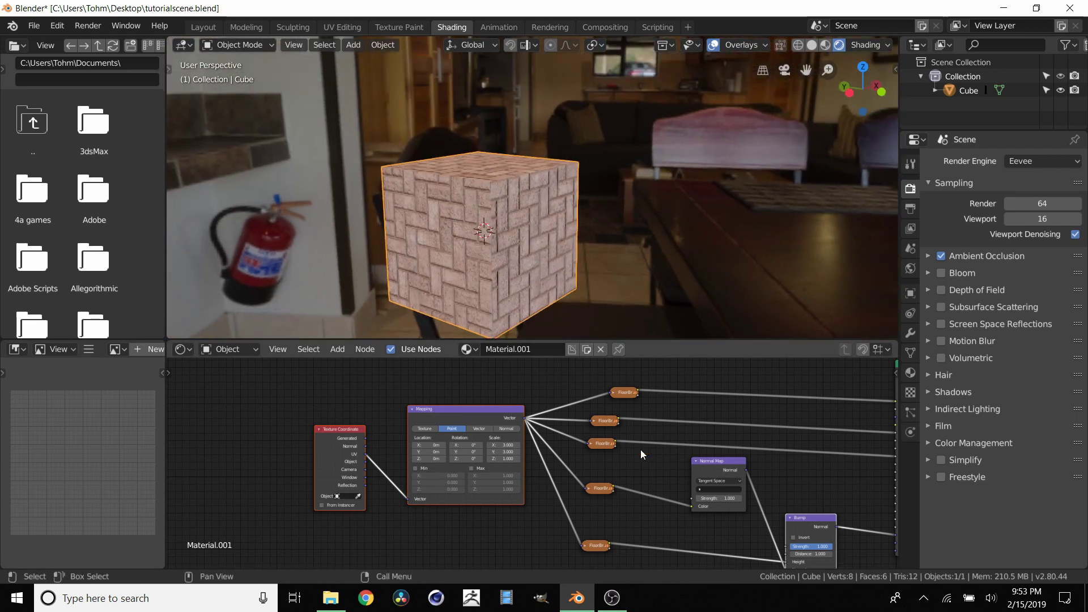
middle_drag(720, 516, 579, 410)
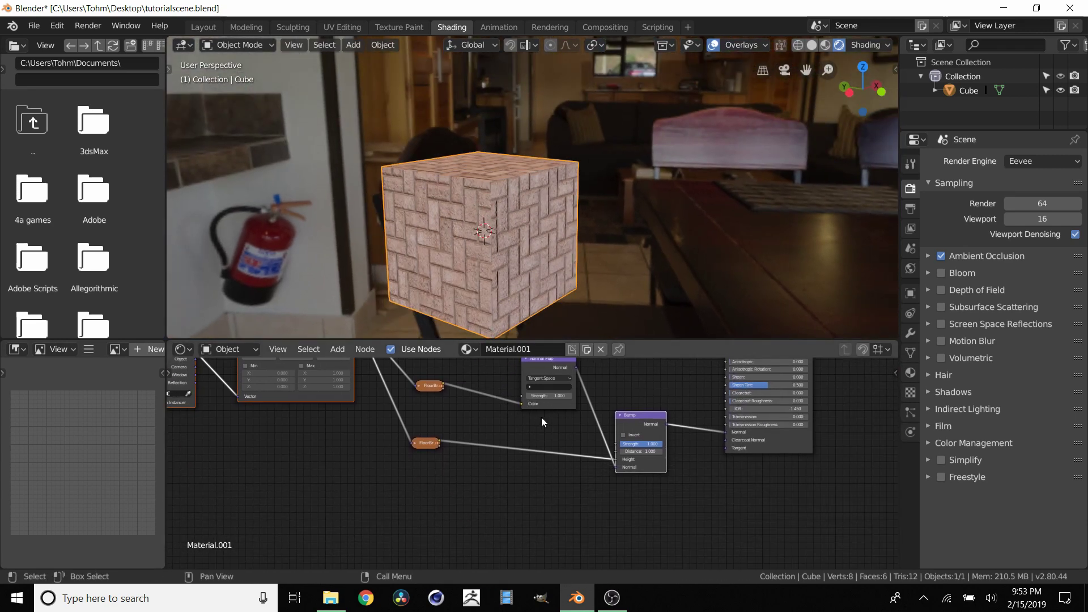
scroll(505, 241, up, 5)
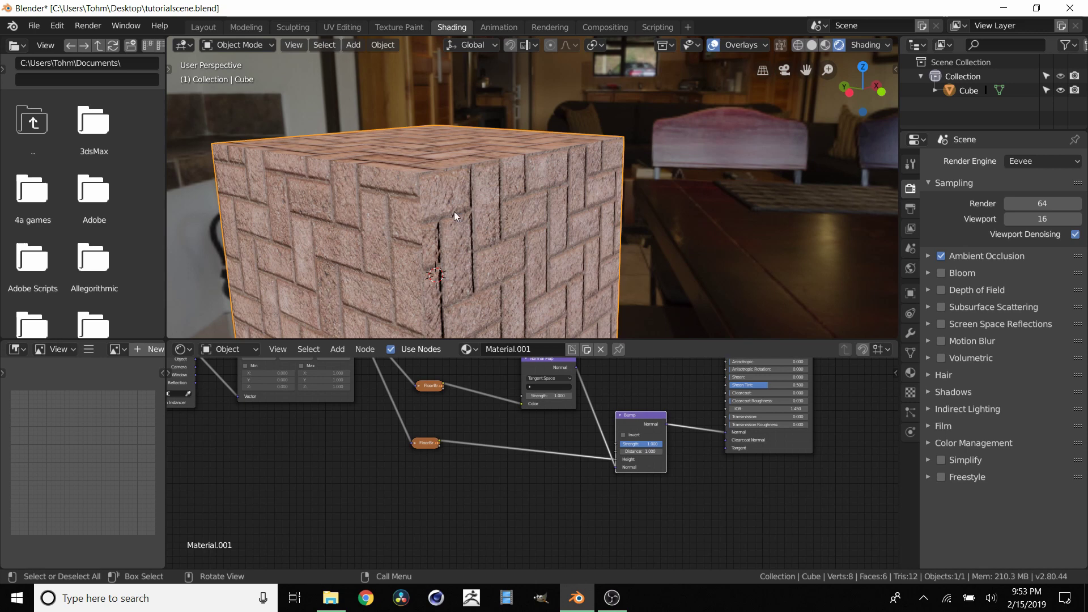
mouse_move(454, 212)
middle_down()
mouse_move(468, 245)
mouse_move(482, 222)
mouse_move(433, 211)
middle_up()
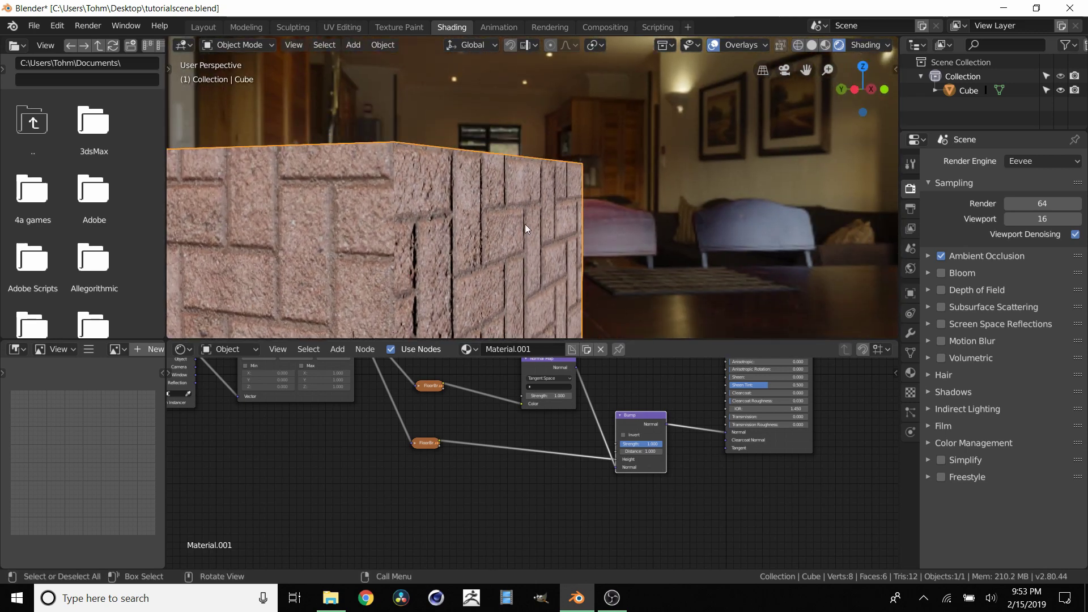
scroll(652, 464, up, 4)
middle_drag(755, 442, 555, 476)
scroll(555, 476, up, 2)
drag(487, 464, 498, 486)
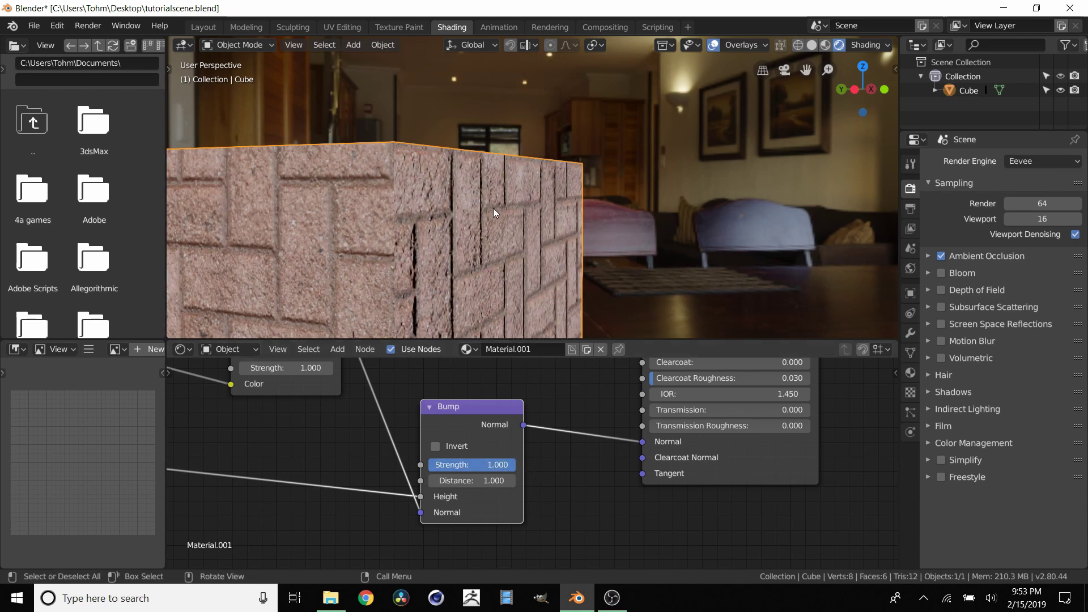
scroll(487, 210, down, 5)
middle_drag(481, 191, 529, 240)
middle_drag(449, 212, 477, 63)
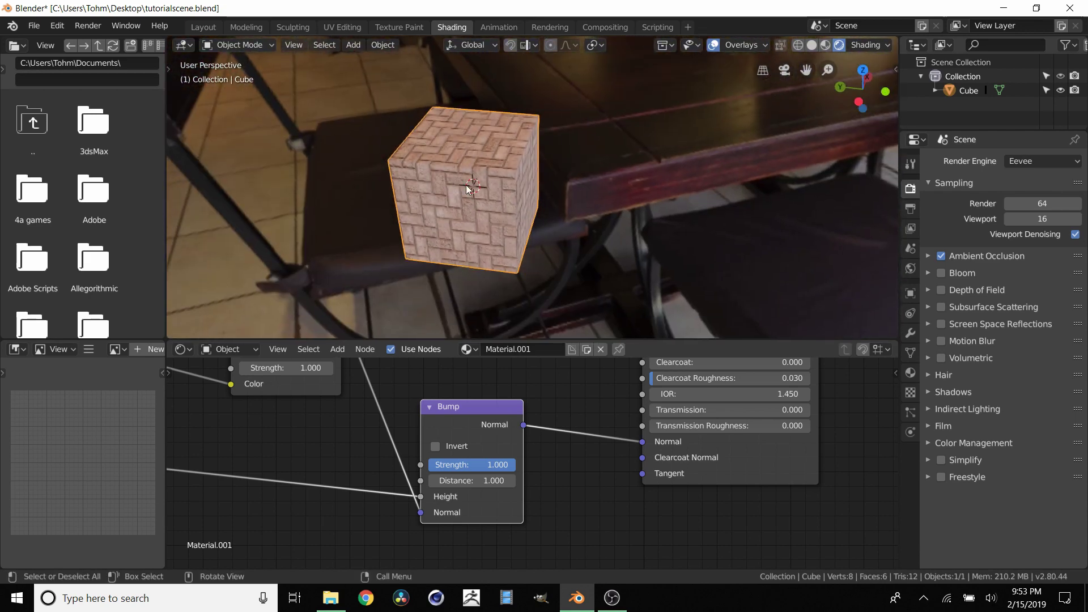
middle_drag(505, 219, 458, 165)
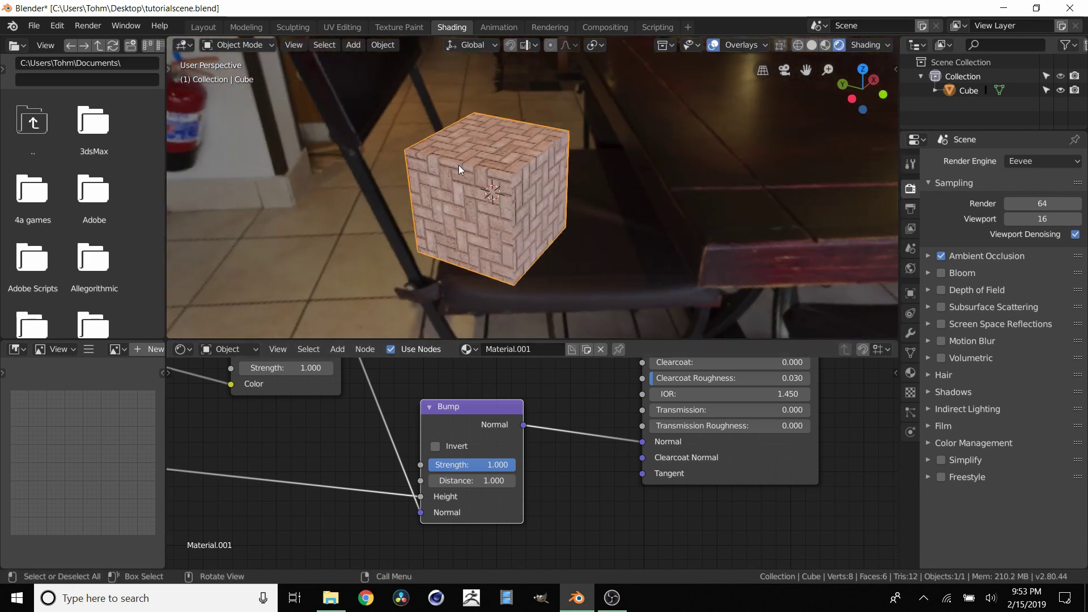